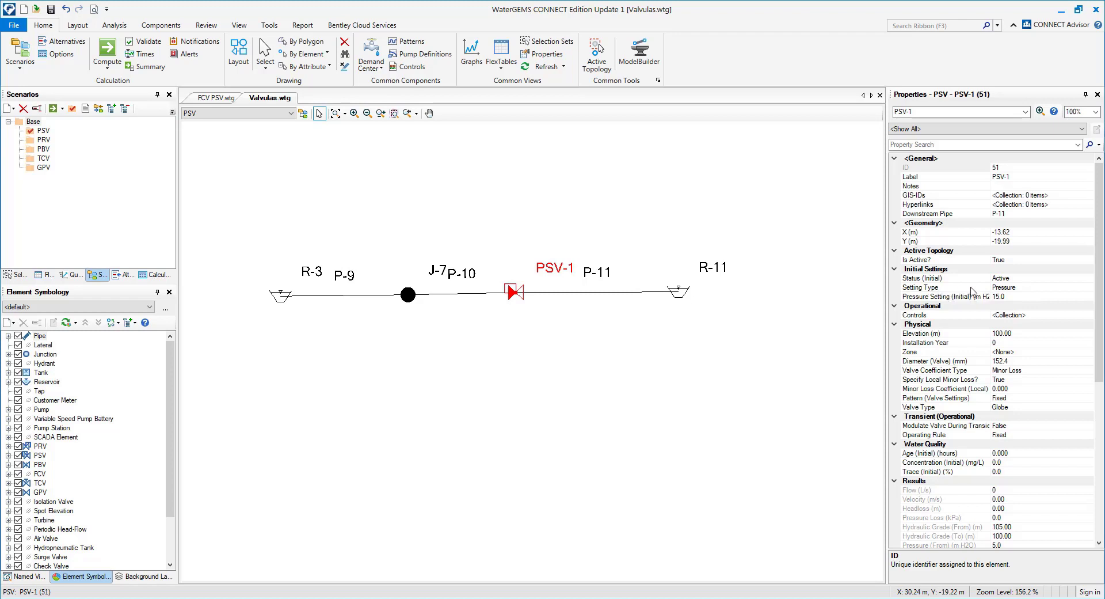
# - Switch the setting type of valve PSV-1 to Hydraulic Grade, and return it to Pressure
pyautogui.click(974, 289)
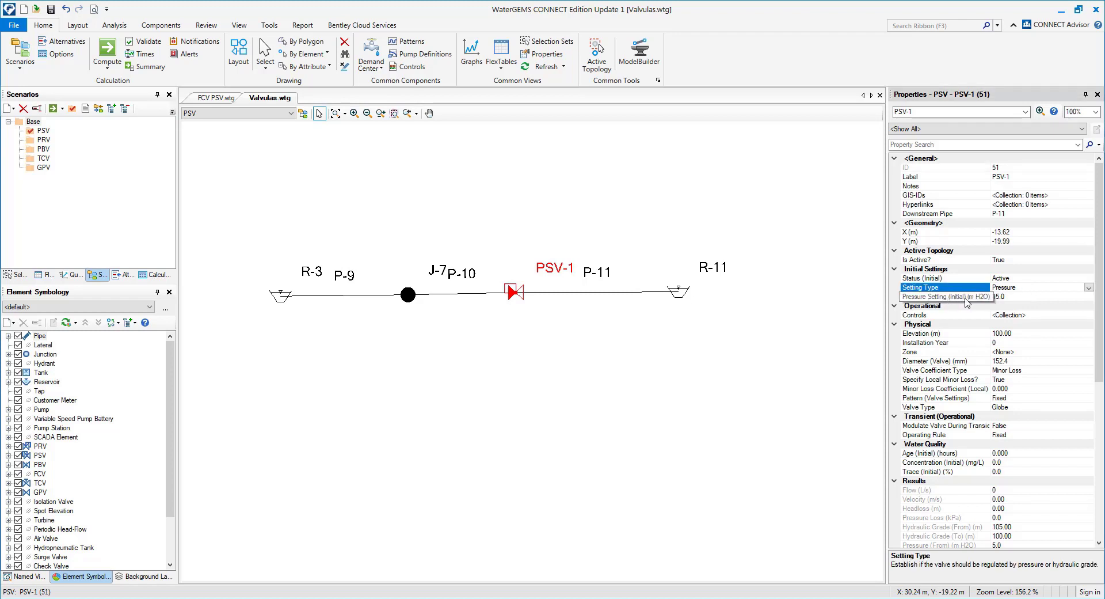
pyautogui.click(1089, 288)
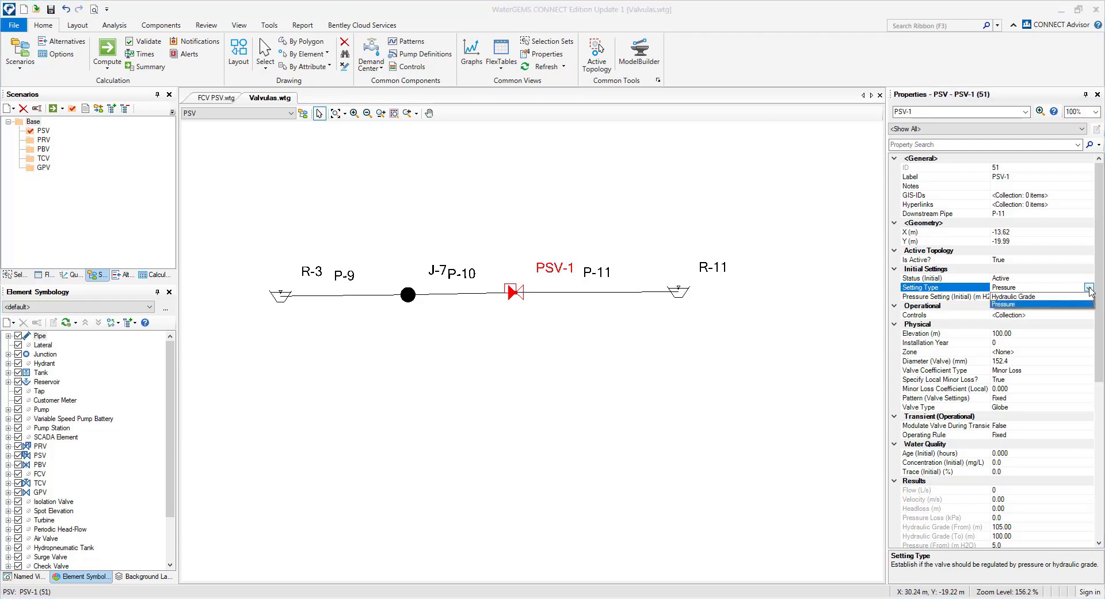
pyautogui.click(1001, 297)
pyautogui.click(1089, 288)
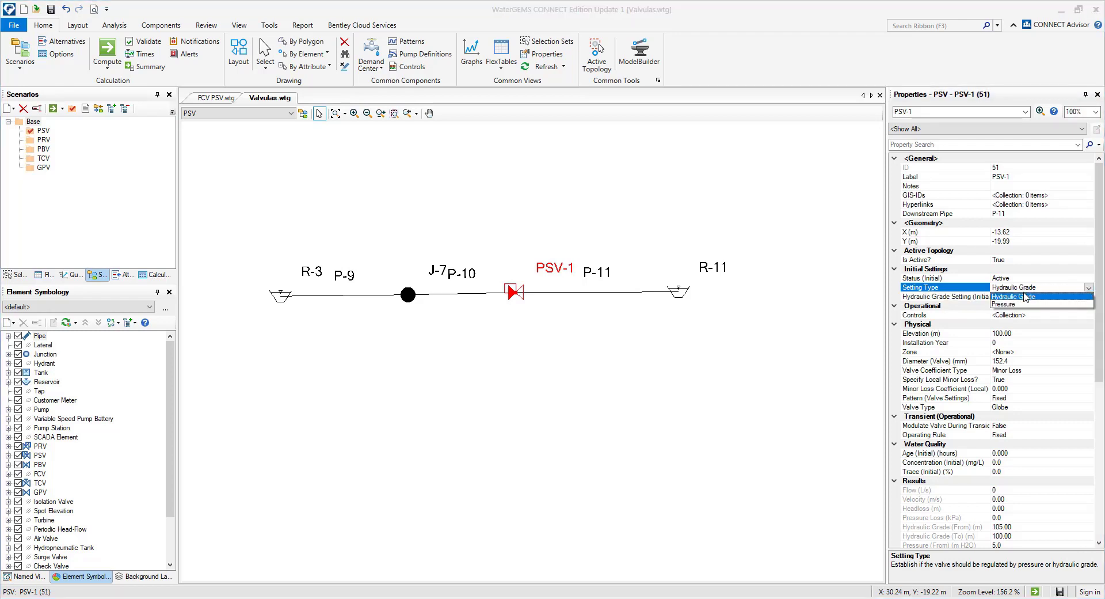
pyautogui.click(1026, 296)
pyautogui.click(1089, 288)
pyautogui.click(1030, 304)
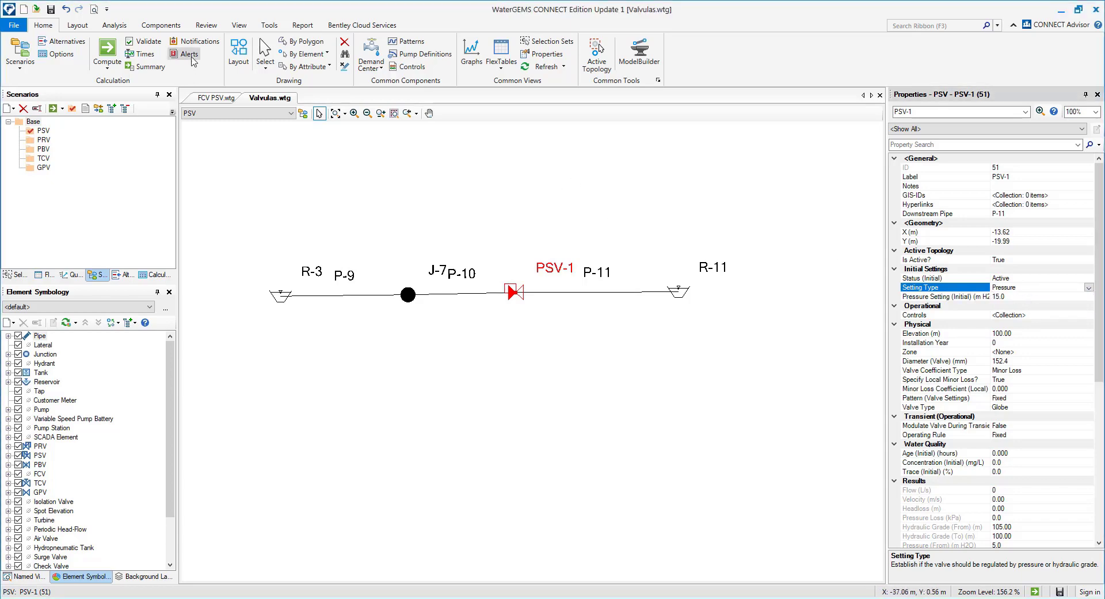
# - Compute the PSV scenario and close the calculation summary
pyautogui.click(106, 52)
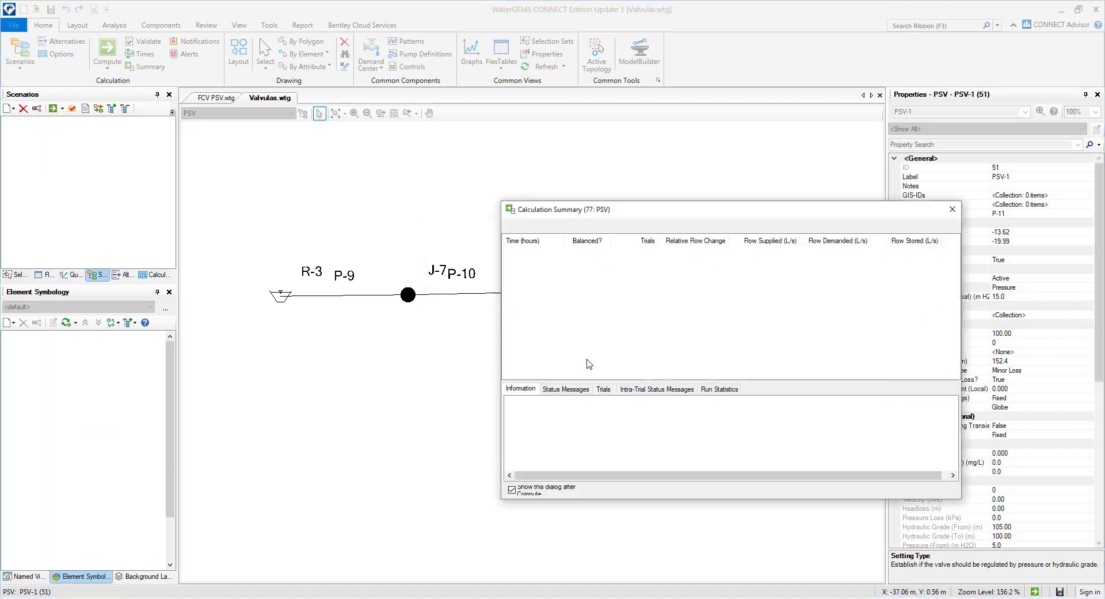
pyautogui.click(953, 209)
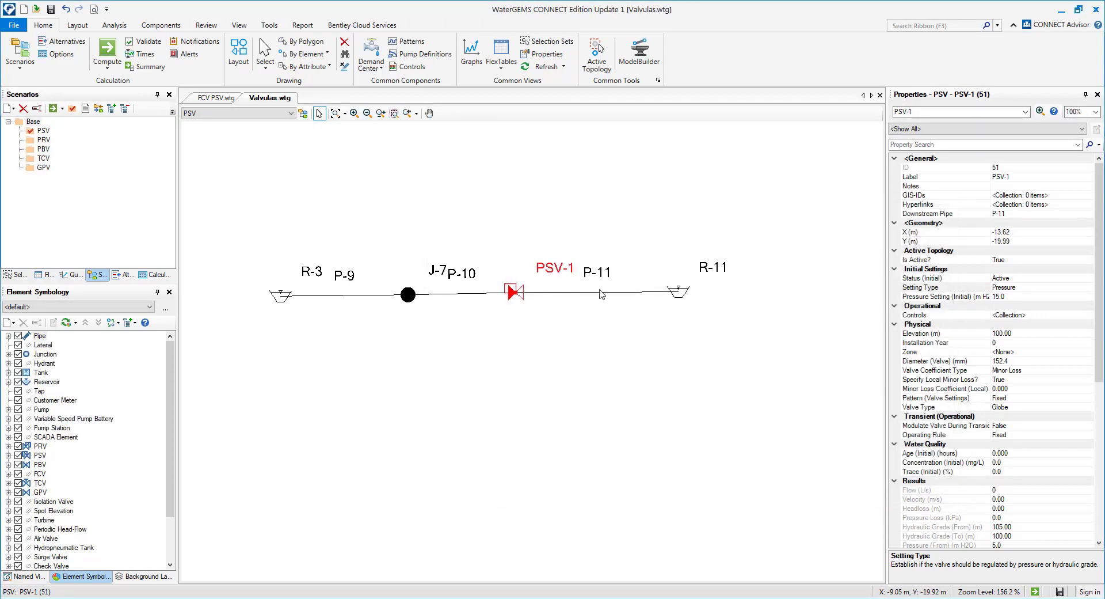
# - Make PRV the active scenario and select valve PRV-1 in the drawing
pyautogui.click(238, 114)
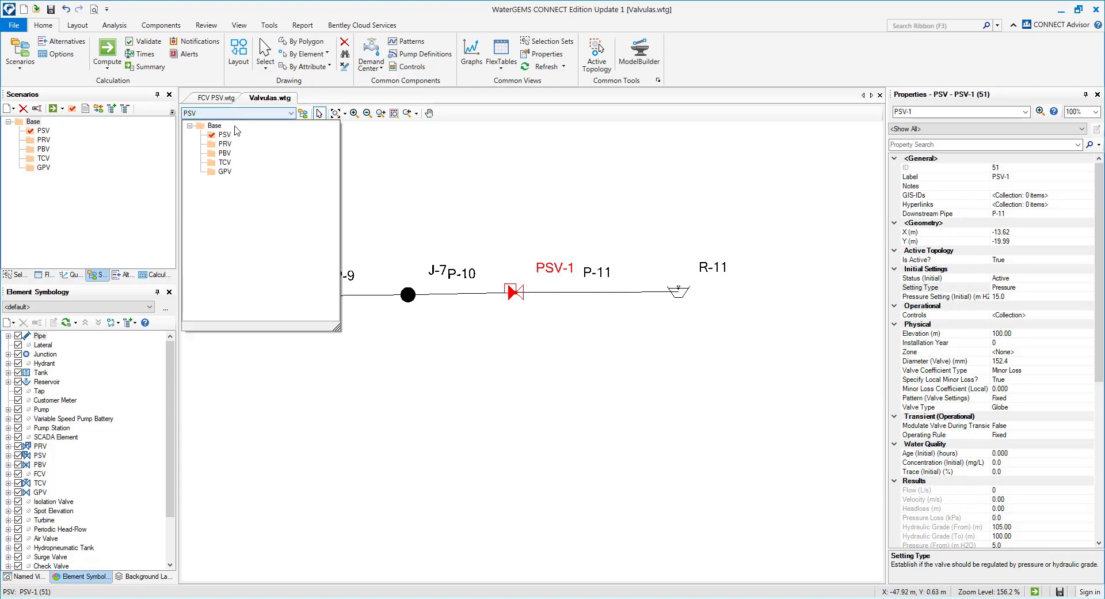
pyautogui.click(226, 144)
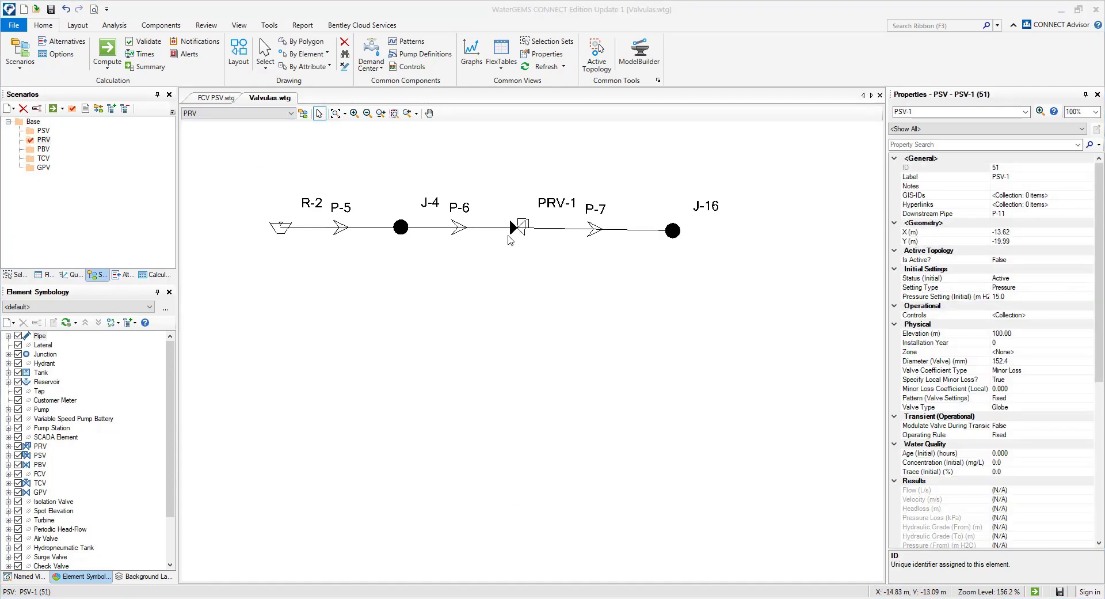
pyautogui.click(515, 228)
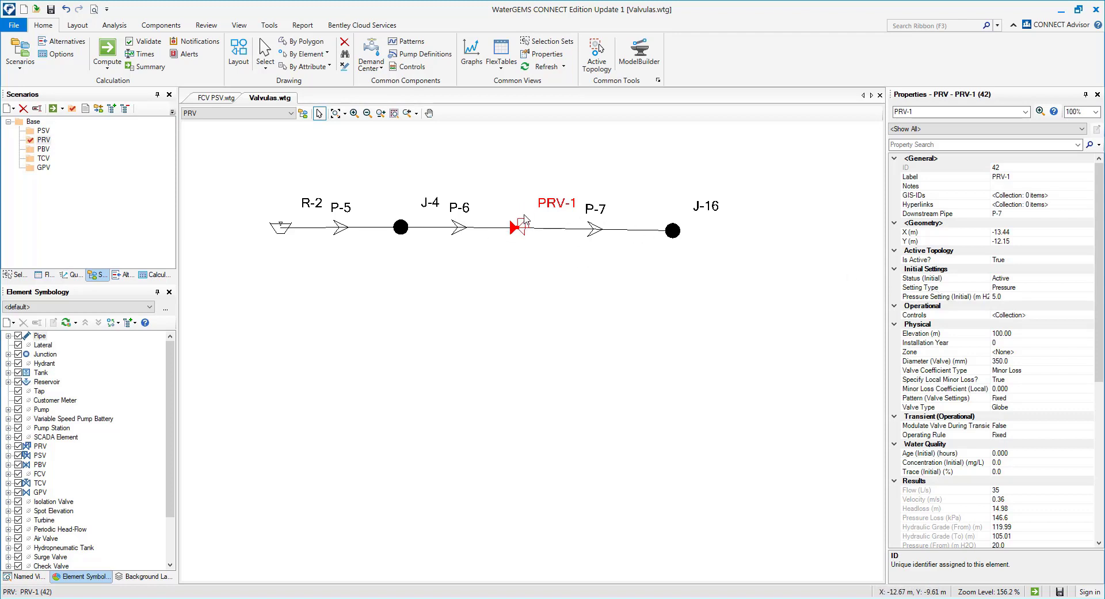
pyautogui.scroll(4, 522, 233)
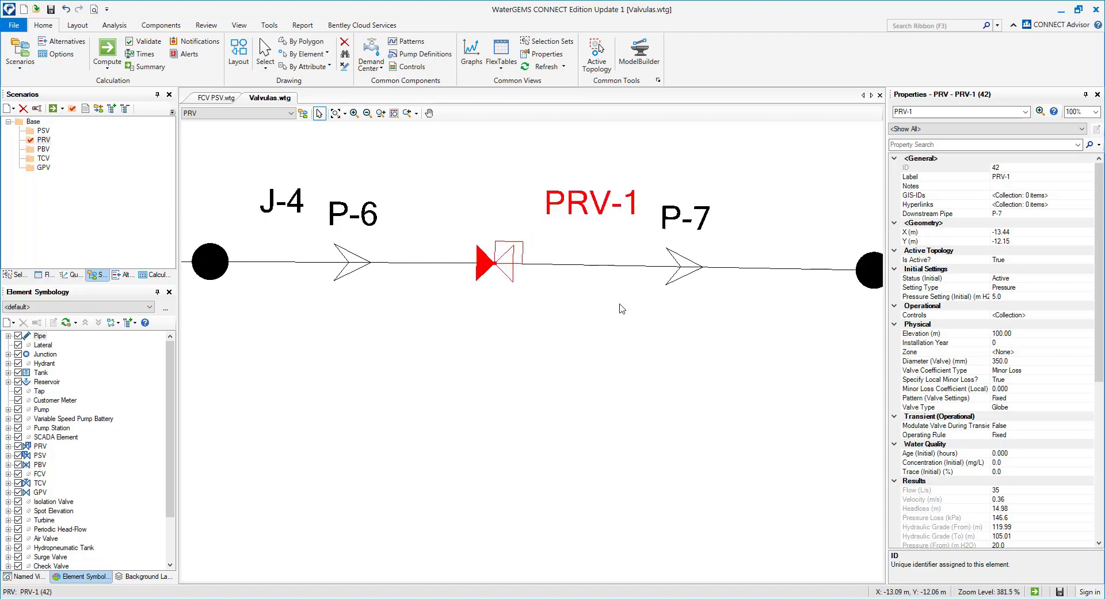
# - Examine the calculated entrance and exit pressures in the results of valve PRV-1
pyautogui.scroll(-5, 1003, 391)
pyautogui.scroll(-2, 1003, 391)
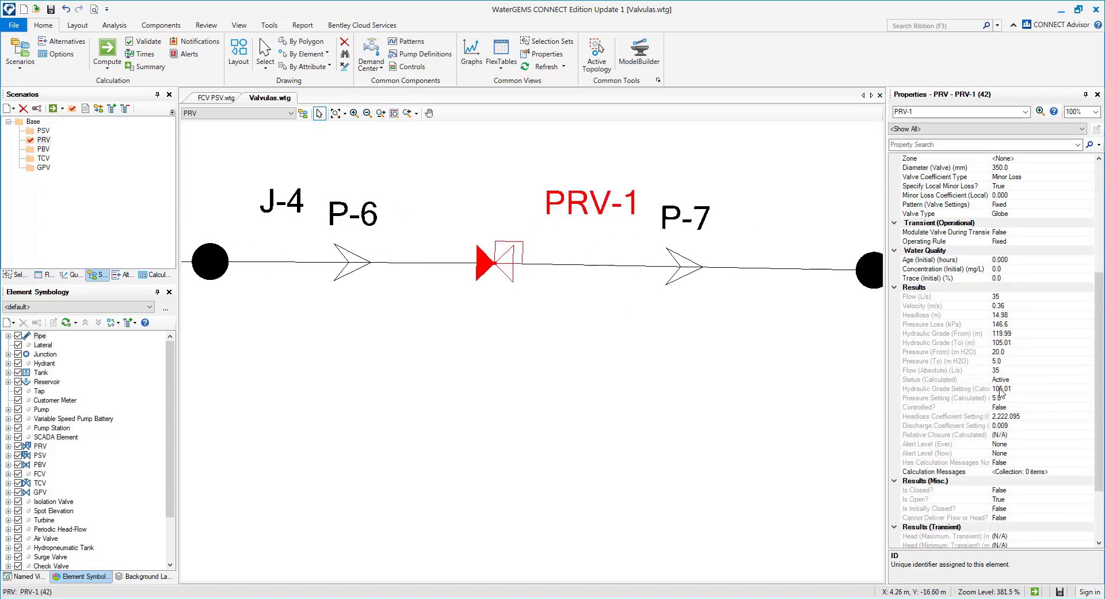
pyautogui.click(936, 353)
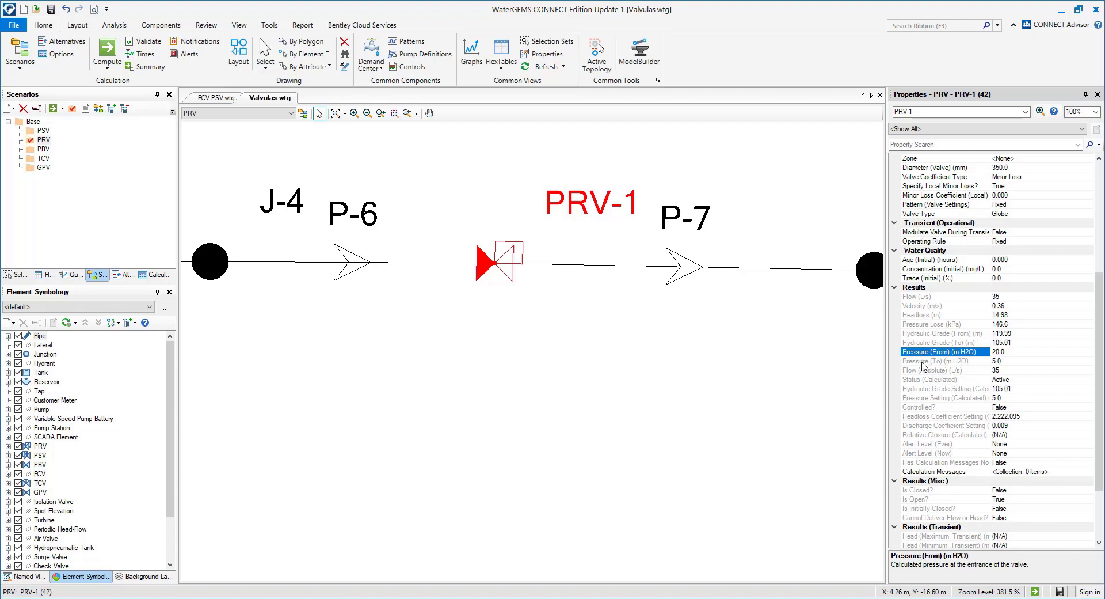
pyautogui.click(922, 362)
pyautogui.click(941, 353)
pyautogui.click(941, 361)
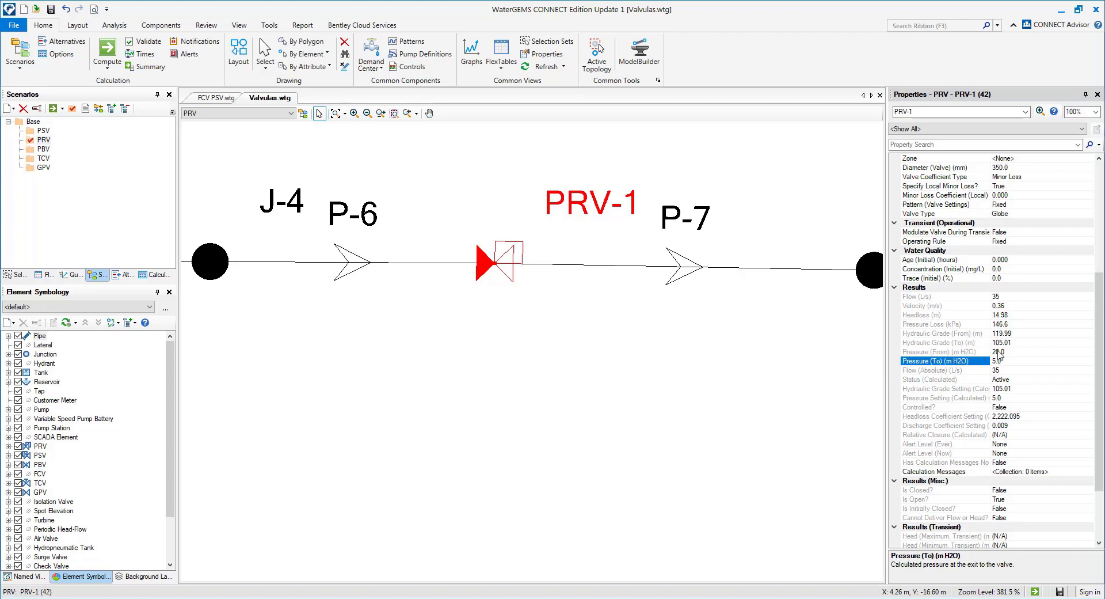
pyautogui.click(981, 352)
pyautogui.click(980, 361)
# - Make PBV the active scenario and select valve PBV-1 in the drawing
pyautogui.click(243, 113)
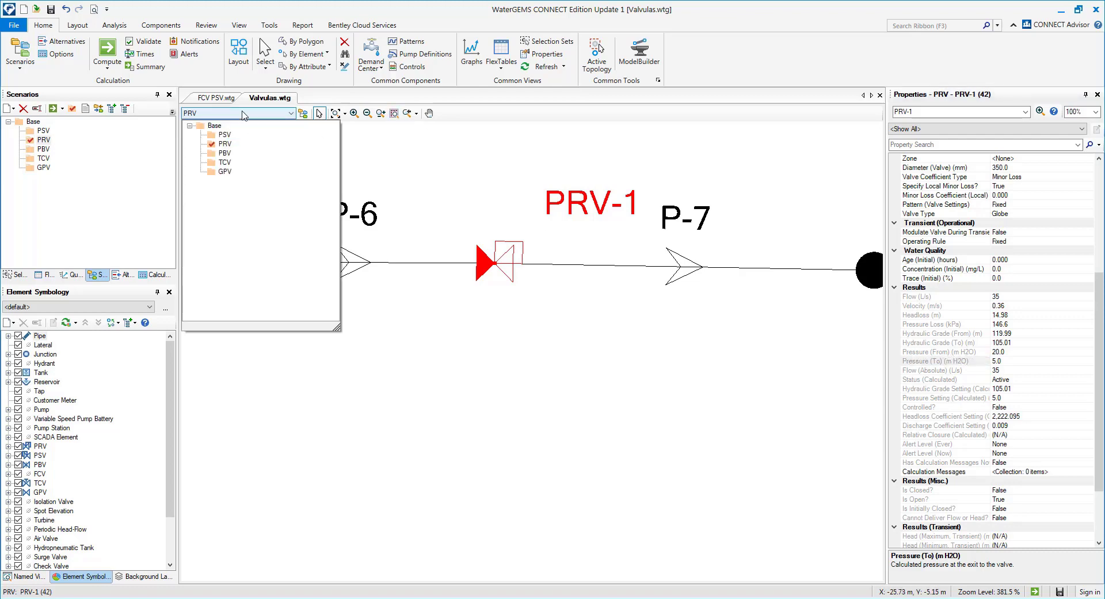
pyautogui.click(225, 152)
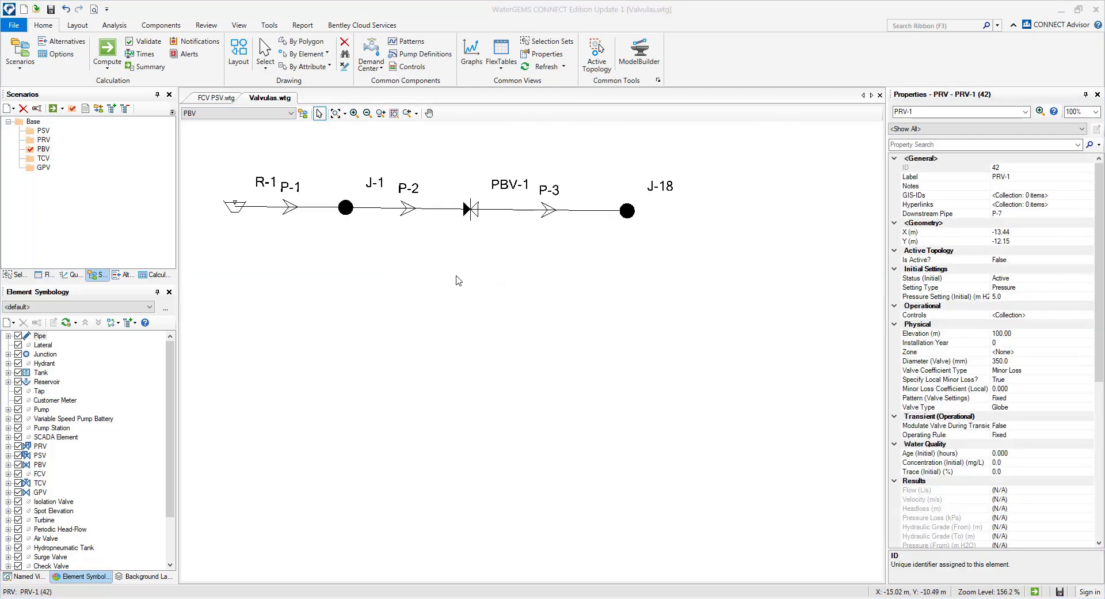
pyautogui.scroll(5, 470, 290)
pyautogui.click(474, 272)
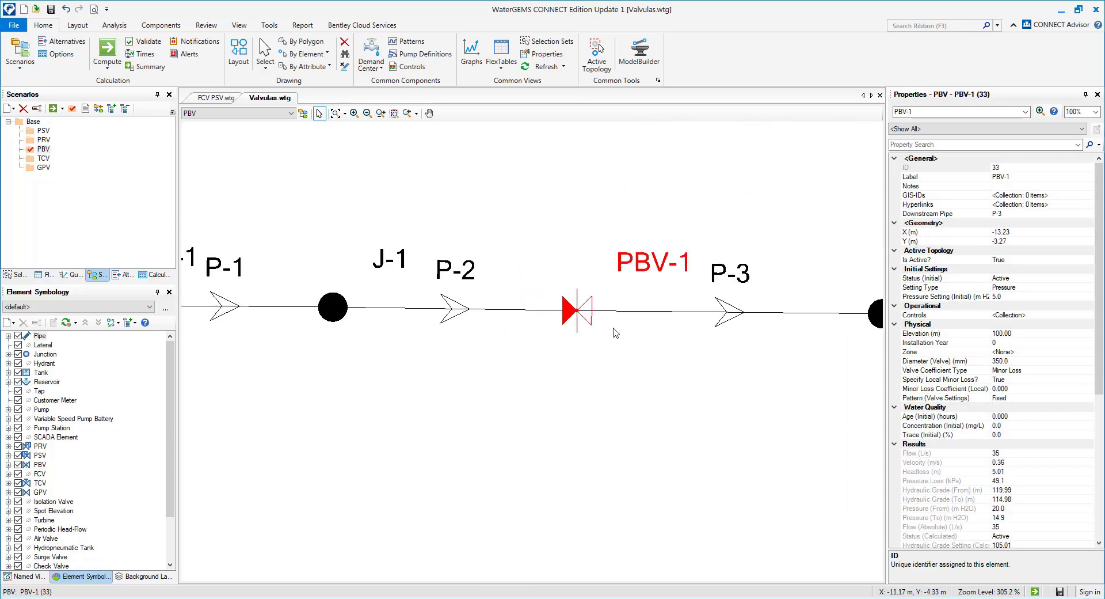
# - Compare the initial pressure setting of valve PBV-1 with its calculated entrance and exit pressures
pyautogui.scroll(-3, 607, 322)
pyautogui.scroll(-2, 973, 428)
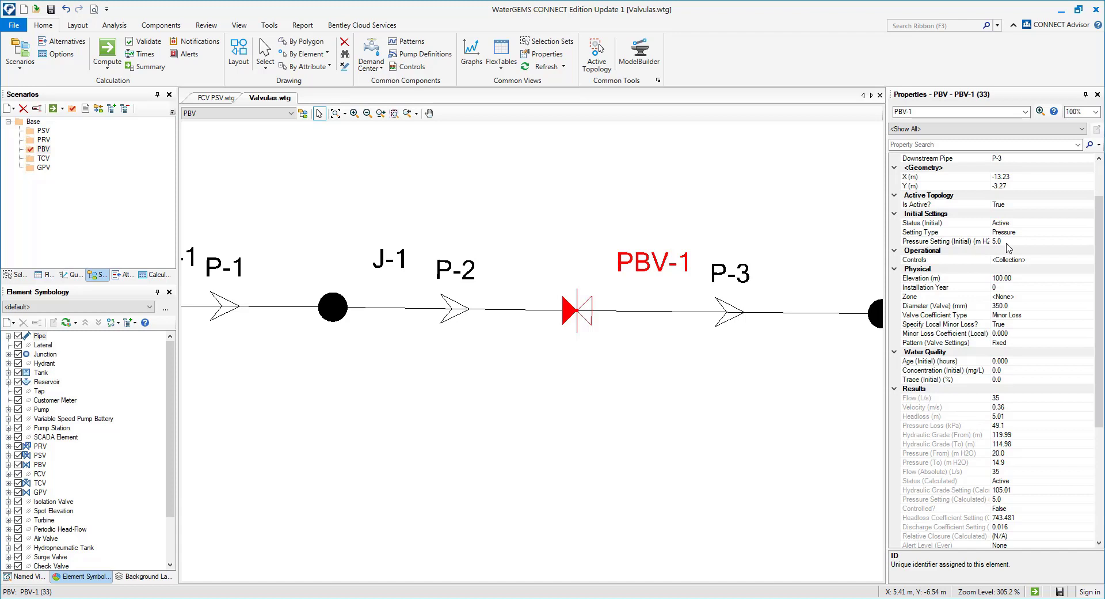
pyautogui.click(977, 453)
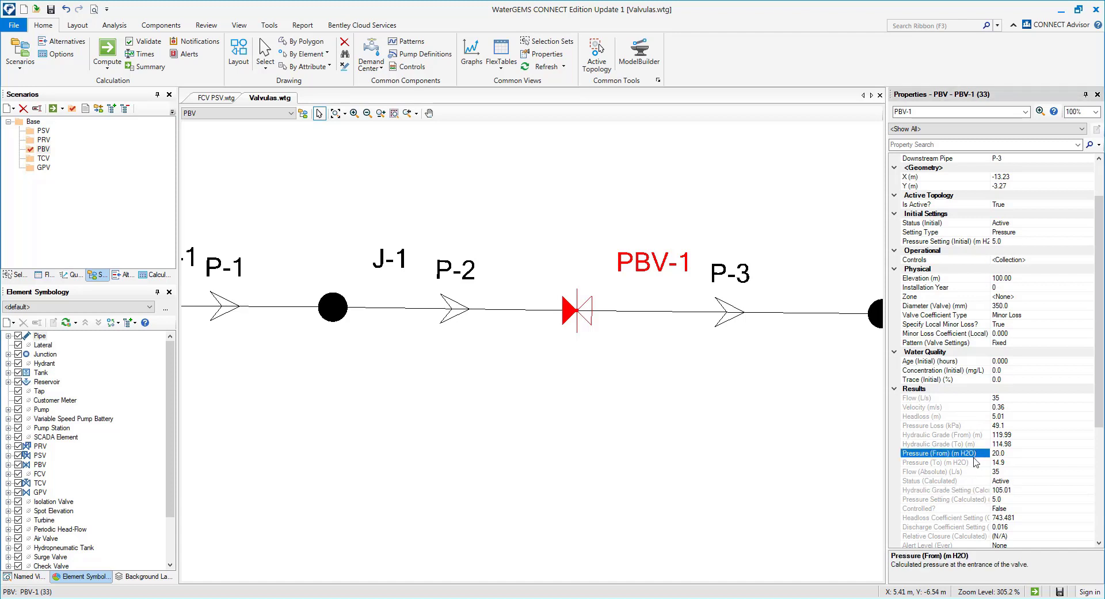
pyautogui.click(975, 463)
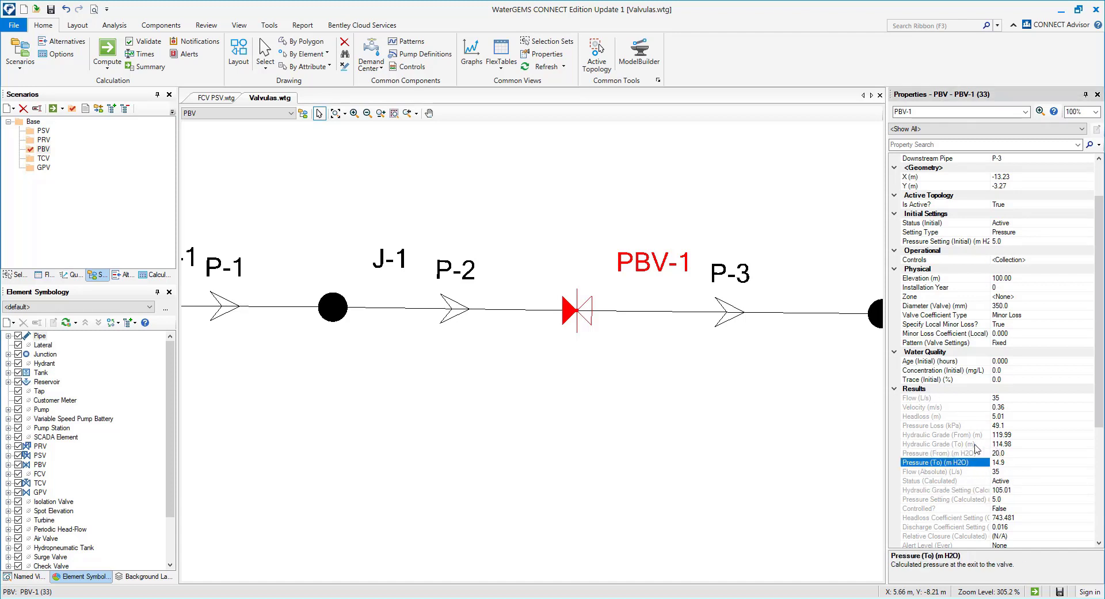
pyautogui.scroll(-3, 619, 326)
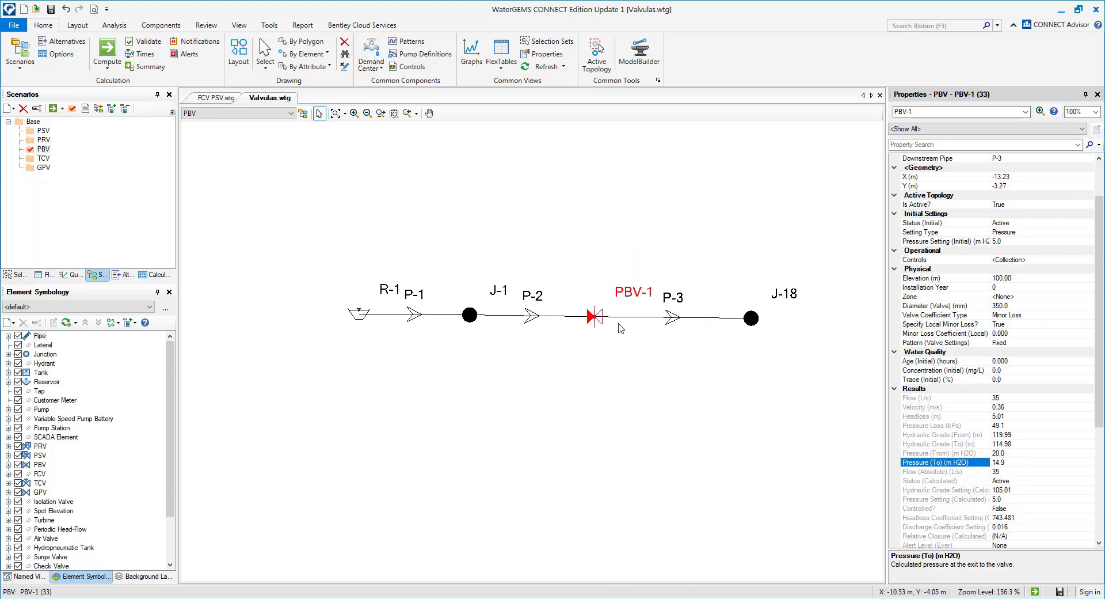
# - Make TCV the active scenario and select valve TCV-1 in the drawing
pyautogui.click(229, 113)
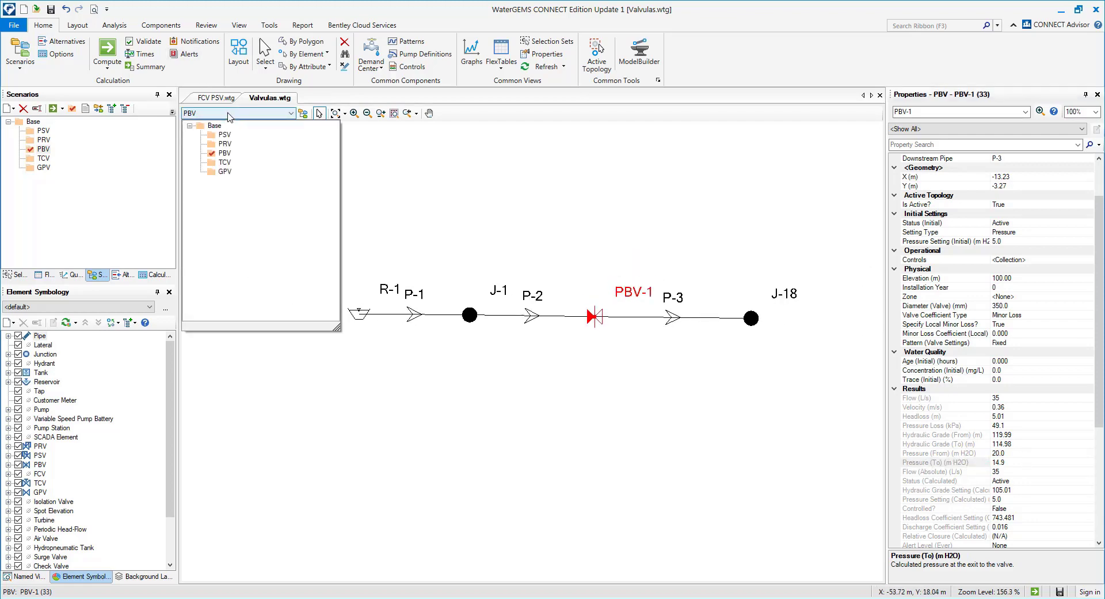
pyautogui.click(228, 162)
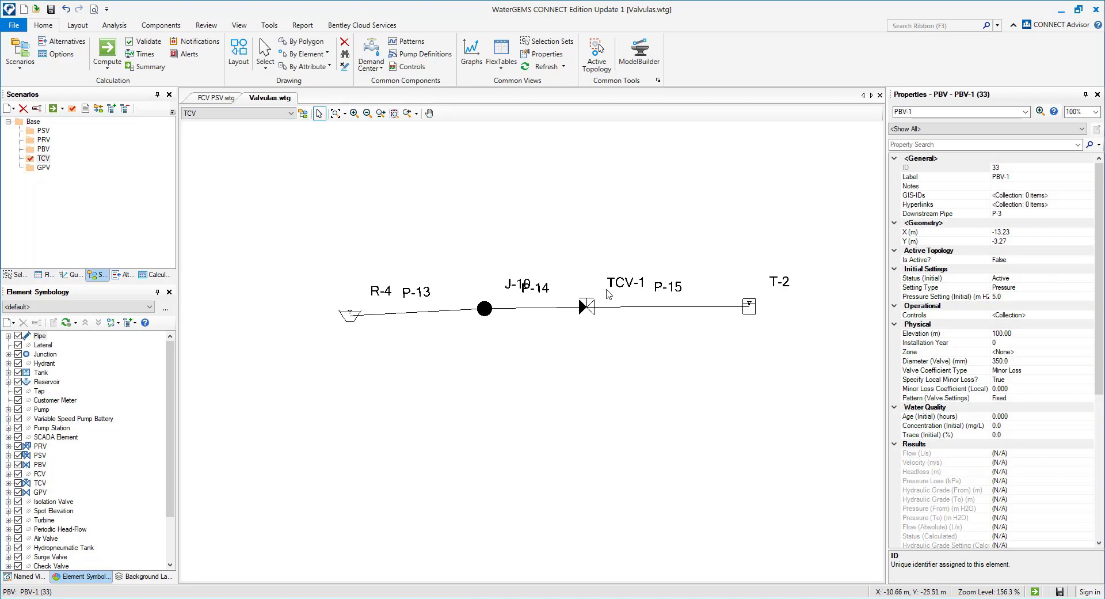
pyautogui.scroll(4, 608, 294)
pyautogui.click(561, 311)
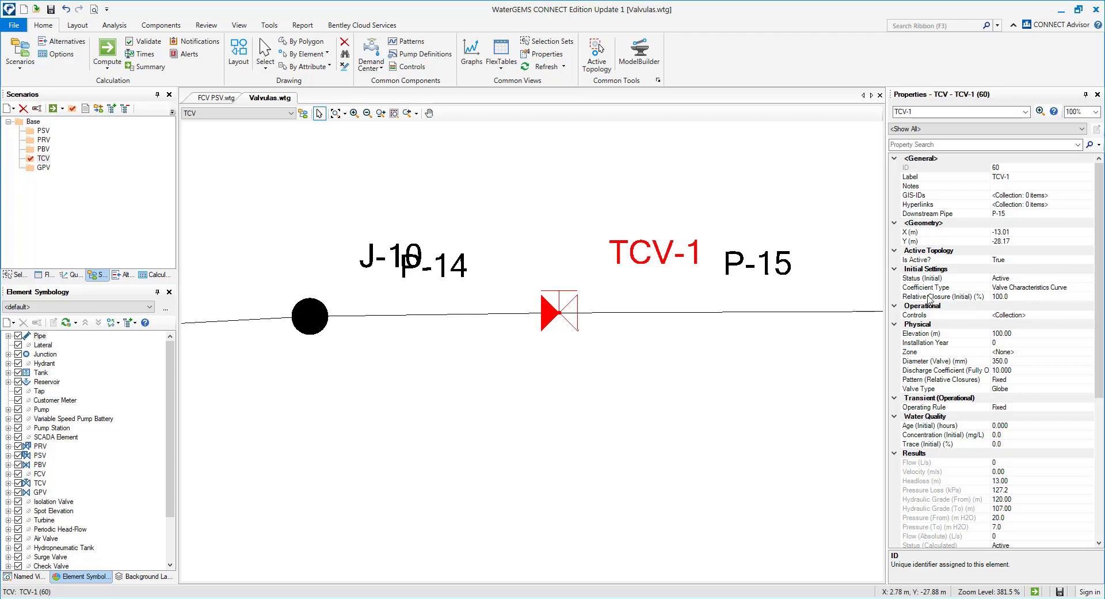
# - Review the coefficient type choices, initial relative closure and available valve types of TCV-1 without changing them
pyautogui.click(1067, 289)
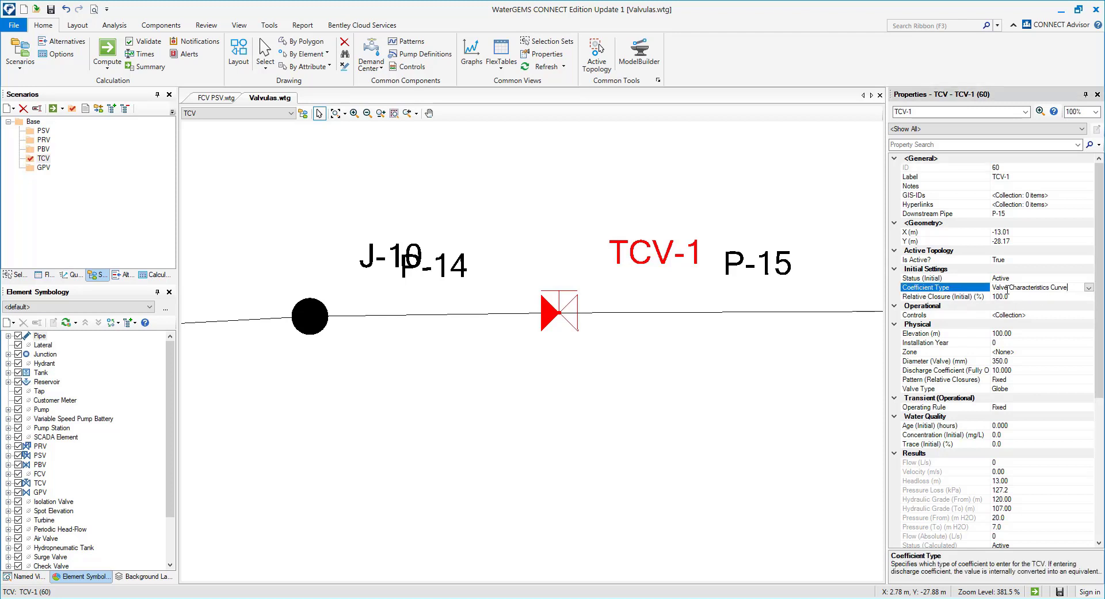
pyautogui.click(1088, 287)
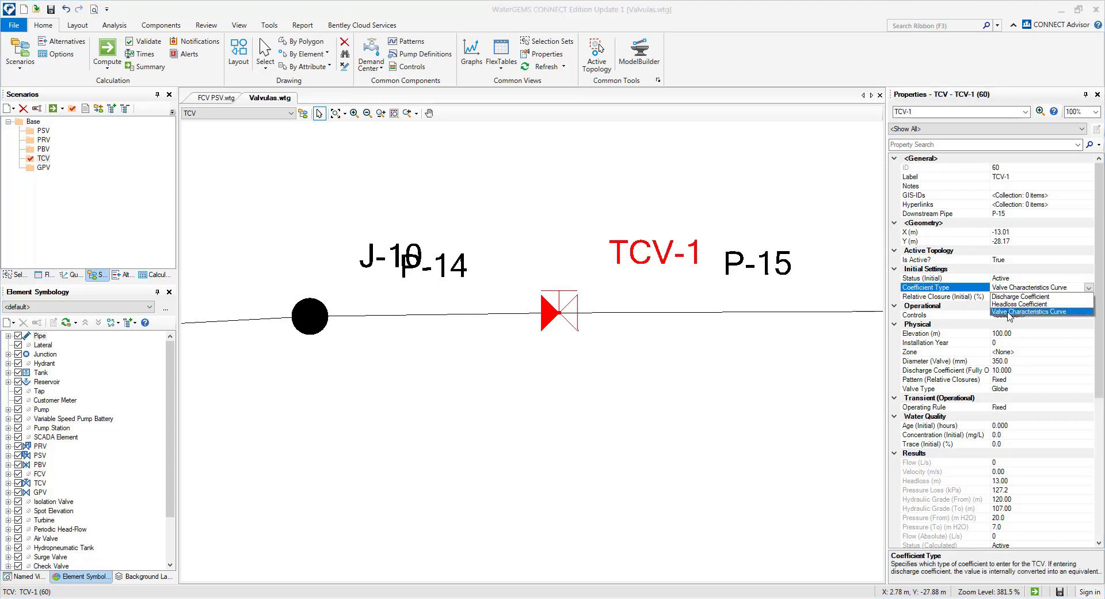
pyautogui.click(944, 298)
pyautogui.click(946, 298)
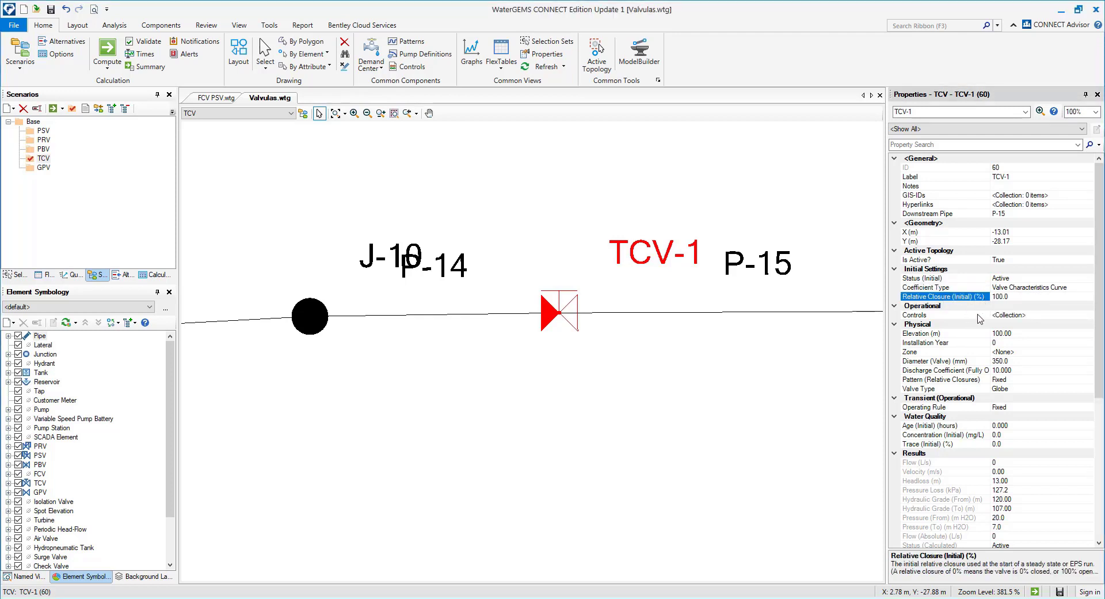
pyautogui.click(944, 389)
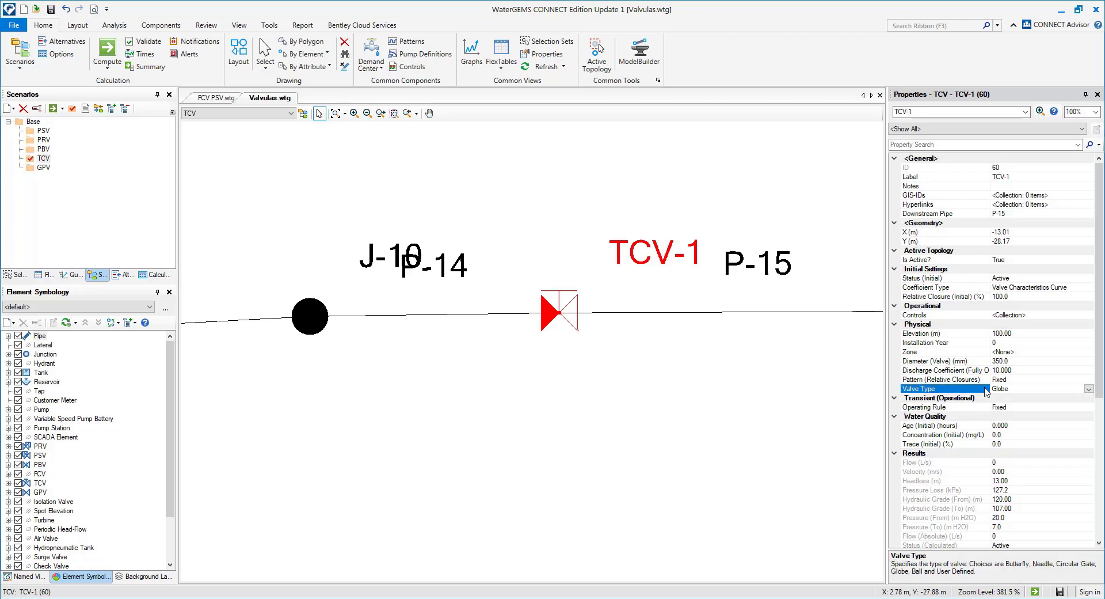
pyautogui.click(1019, 287)
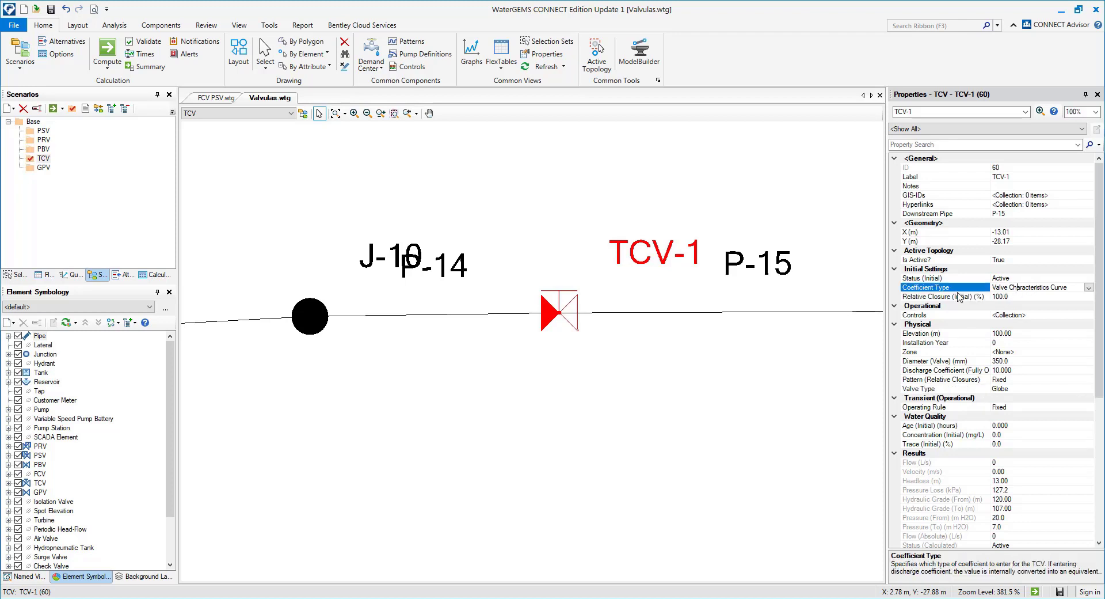
pyautogui.click(933, 390)
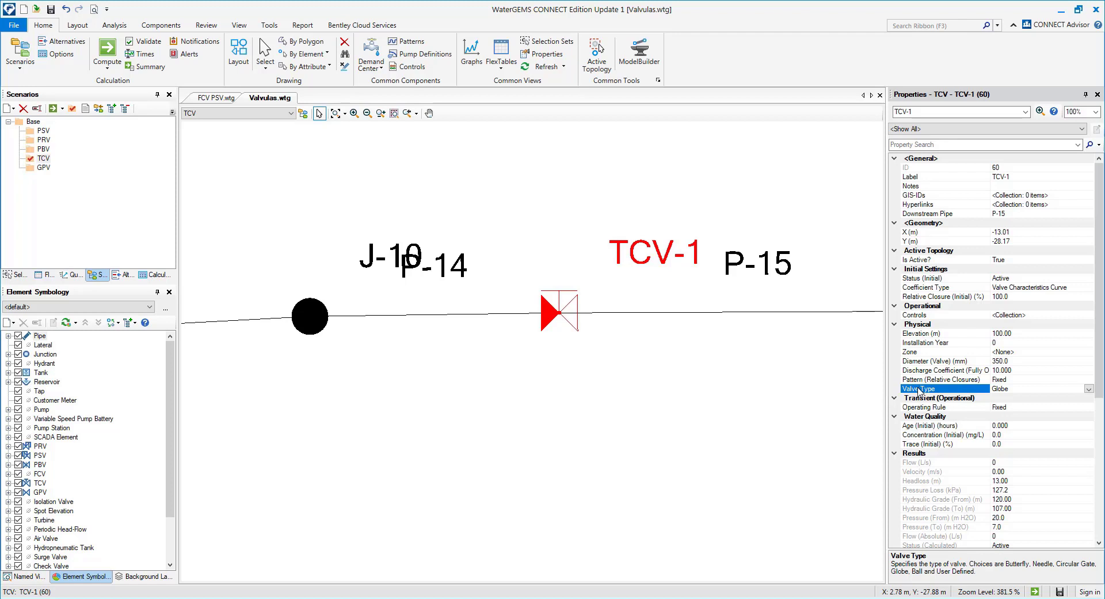
pyautogui.click(1089, 389)
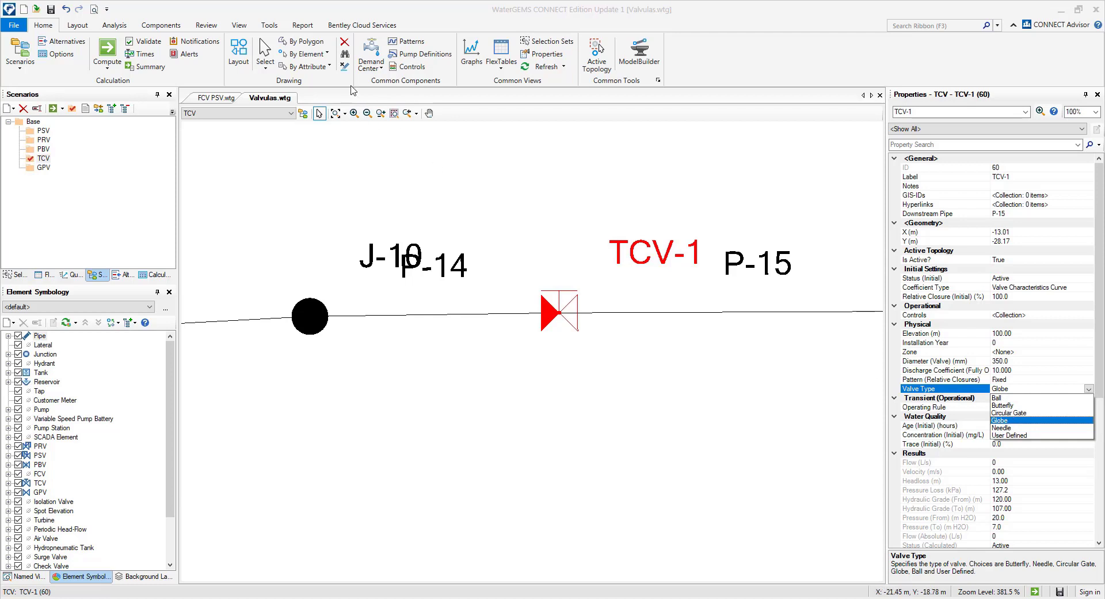
pyautogui.click(180, 27)
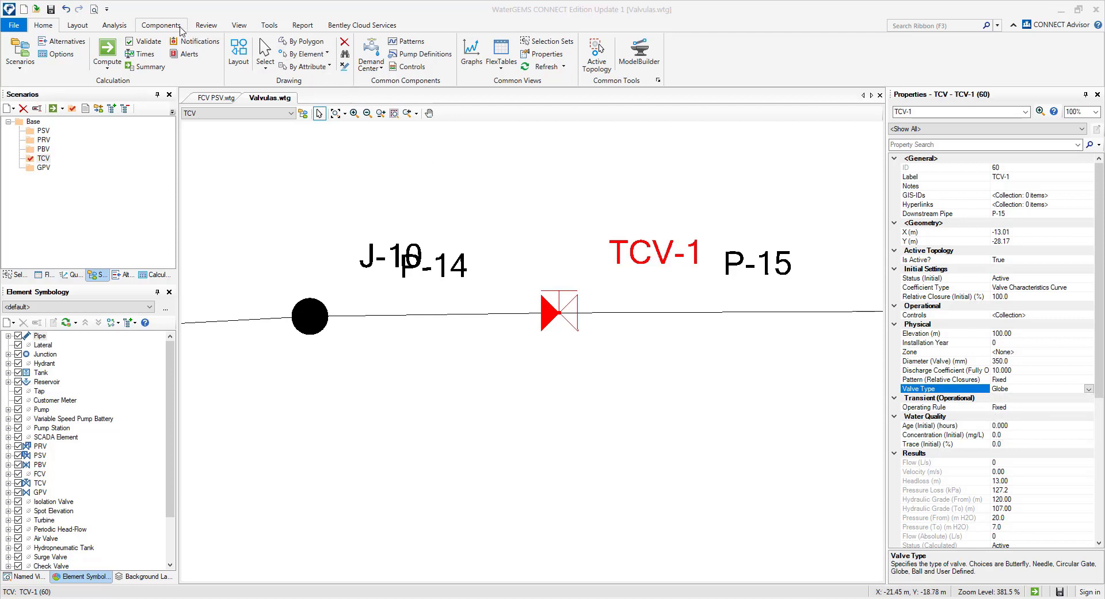
# - Open the Engineering Libraries and view the Ball entry in ValveCharacteristicsLibrary.xml under the Valve Characteristics Library
pyautogui.click(270, 25)
pyautogui.click(239, 26)
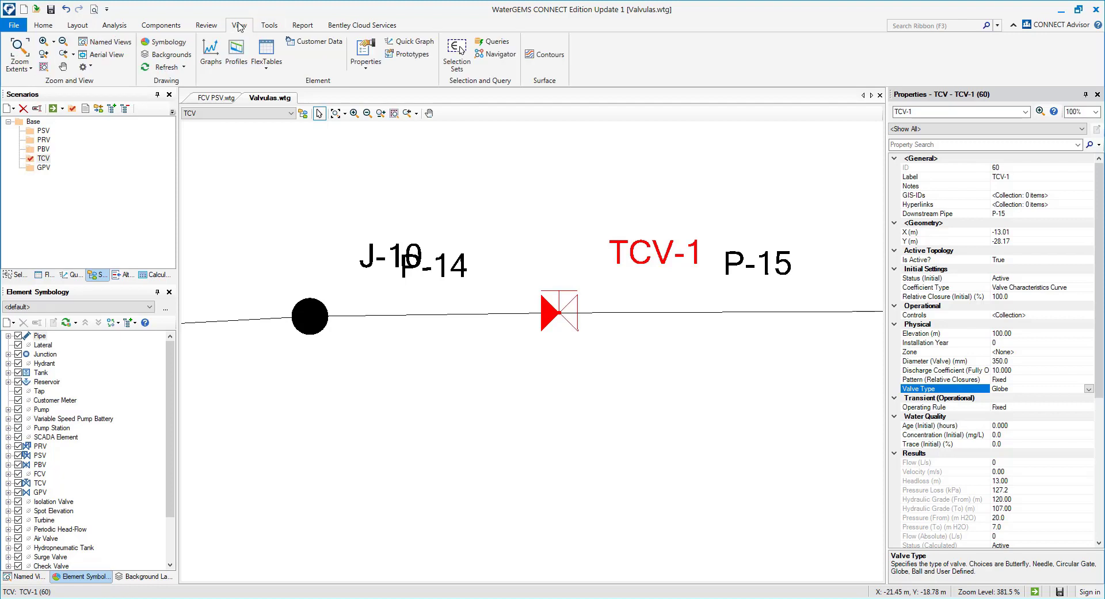
pyautogui.click(206, 25)
pyautogui.click(161, 25)
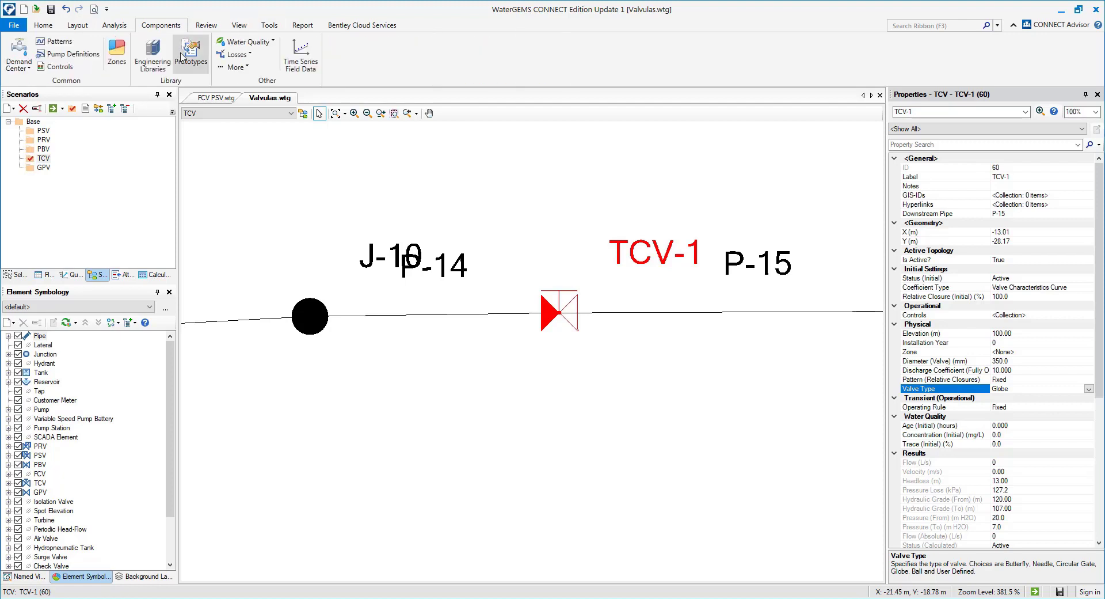
pyautogui.click(153, 56)
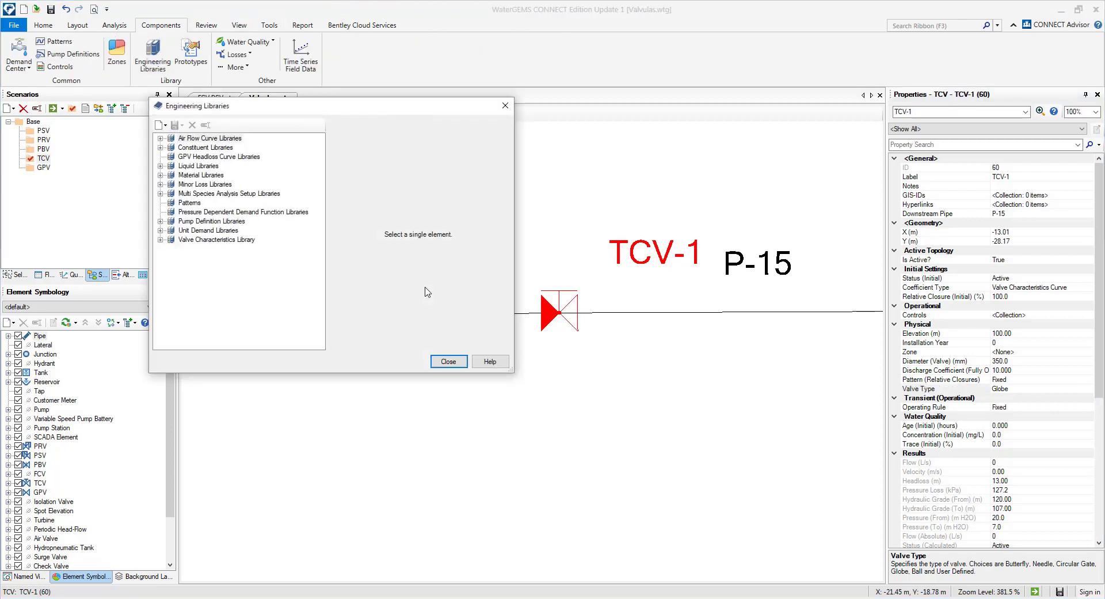
pyautogui.click(161, 239)
pyautogui.click(171, 249)
pyautogui.click(210, 267)
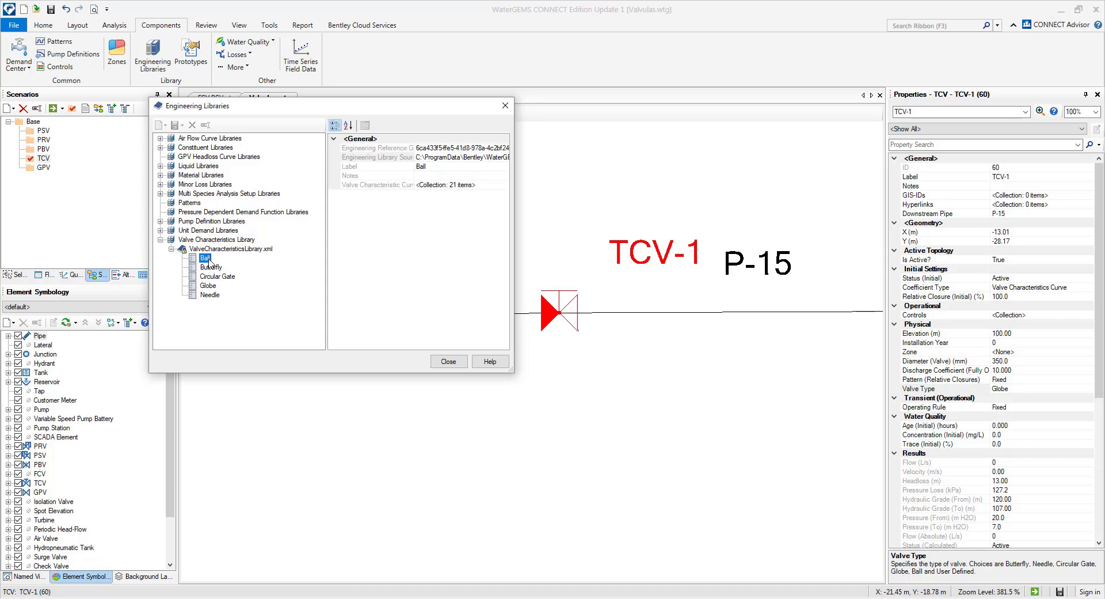
# - View the Globe and Circular Gate library entries, check the Circular Gate's valve characteristic curve field, and close the Engineering Libraries
pyautogui.click(224, 284)
pyautogui.click(222, 277)
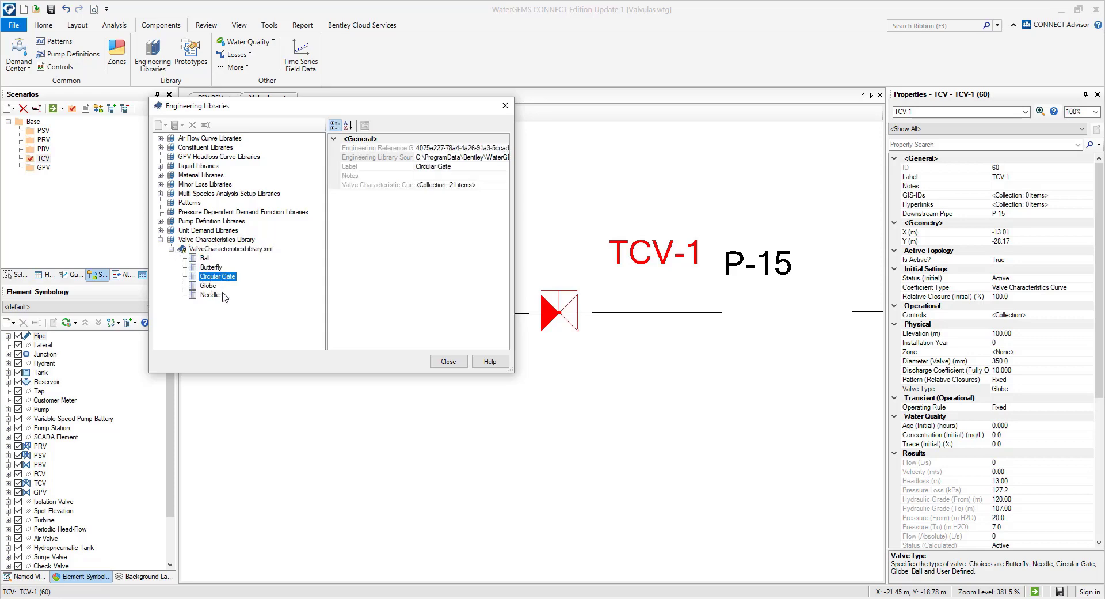
pyautogui.click(506, 184)
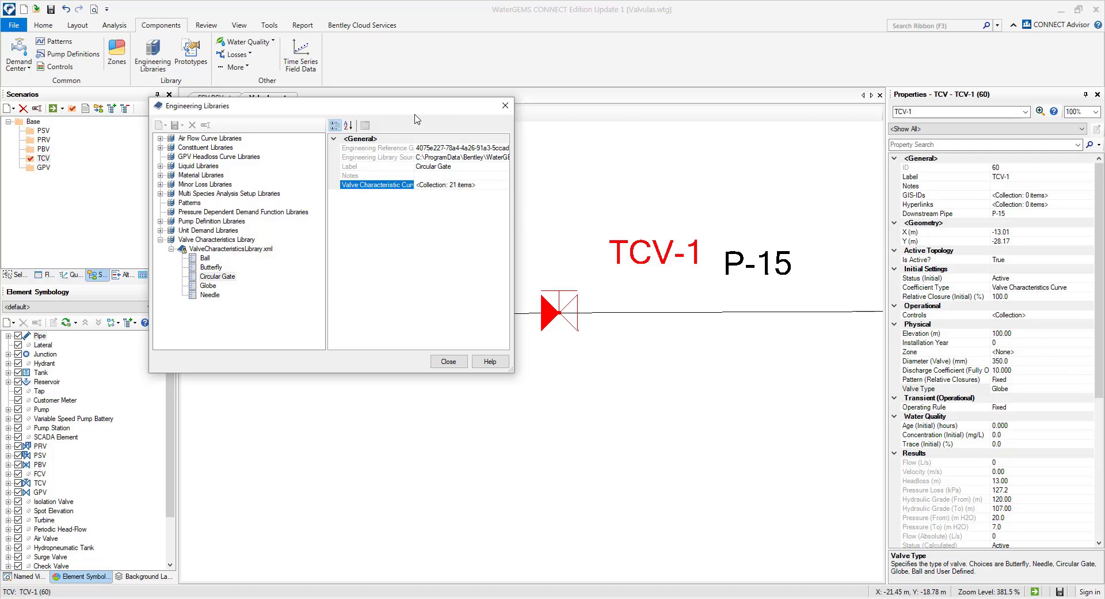
pyautogui.click(454, 365)
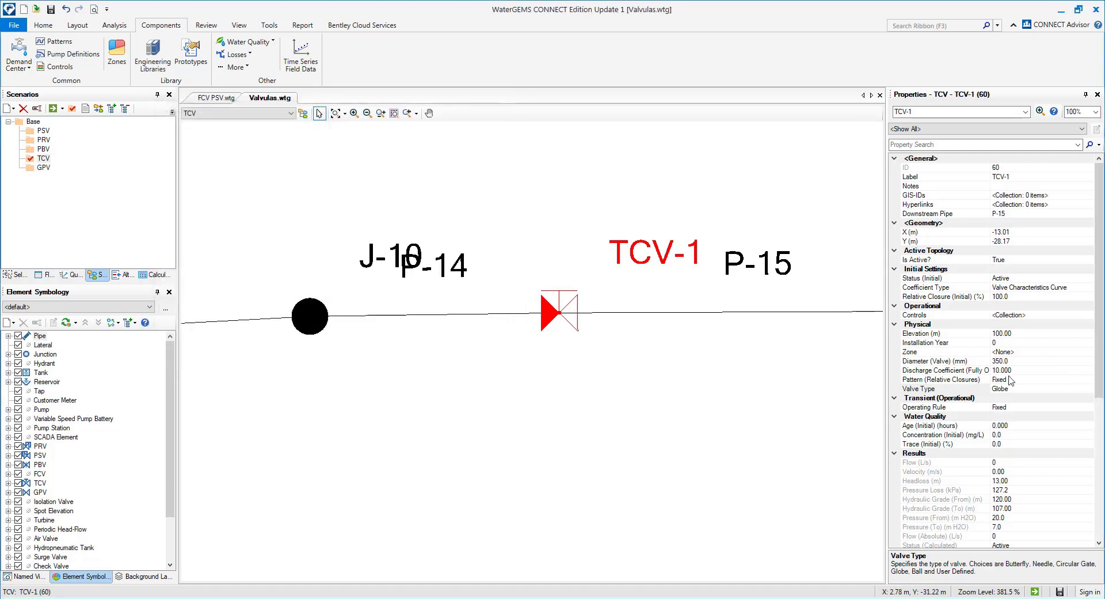
# - Check the valve type choices offered for TCV-1 and leave Globe selected
pyautogui.click(1055, 389)
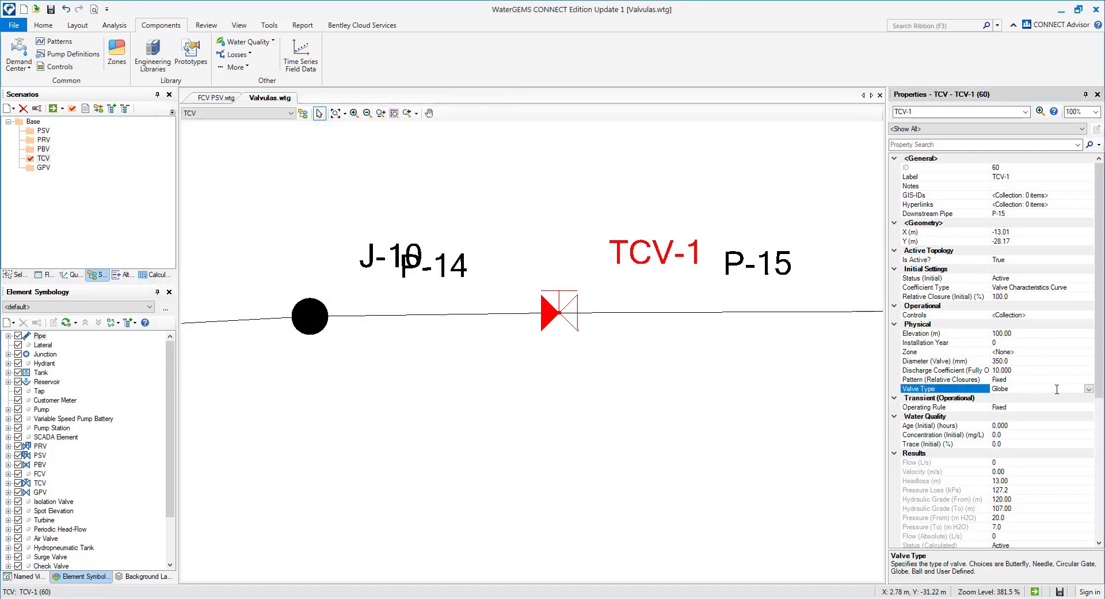
pyautogui.click(1088, 389)
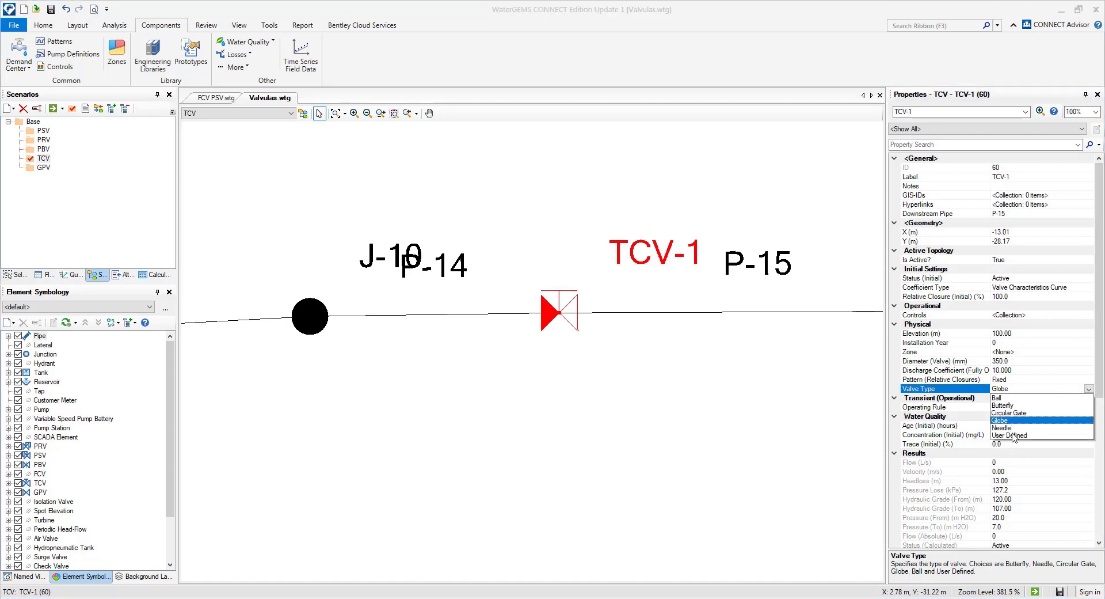
pyautogui.click(939, 398)
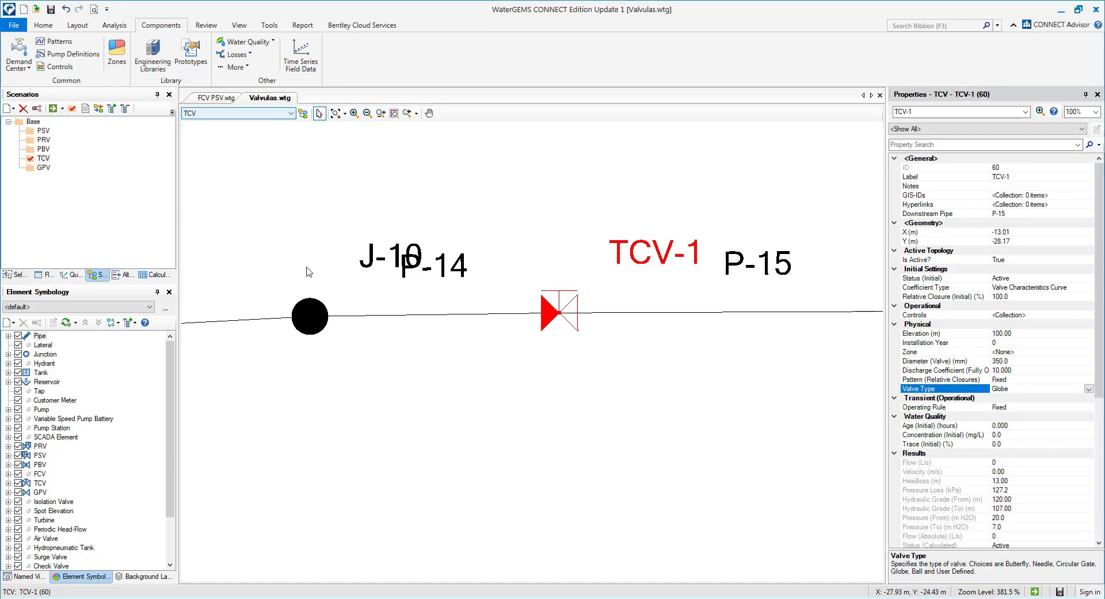
# - Make GPV the active scenario and select valve GPV-1 in the drawing
pyautogui.scroll(-5, 307, 272)
pyautogui.click(276, 113)
pyautogui.click(219, 172)
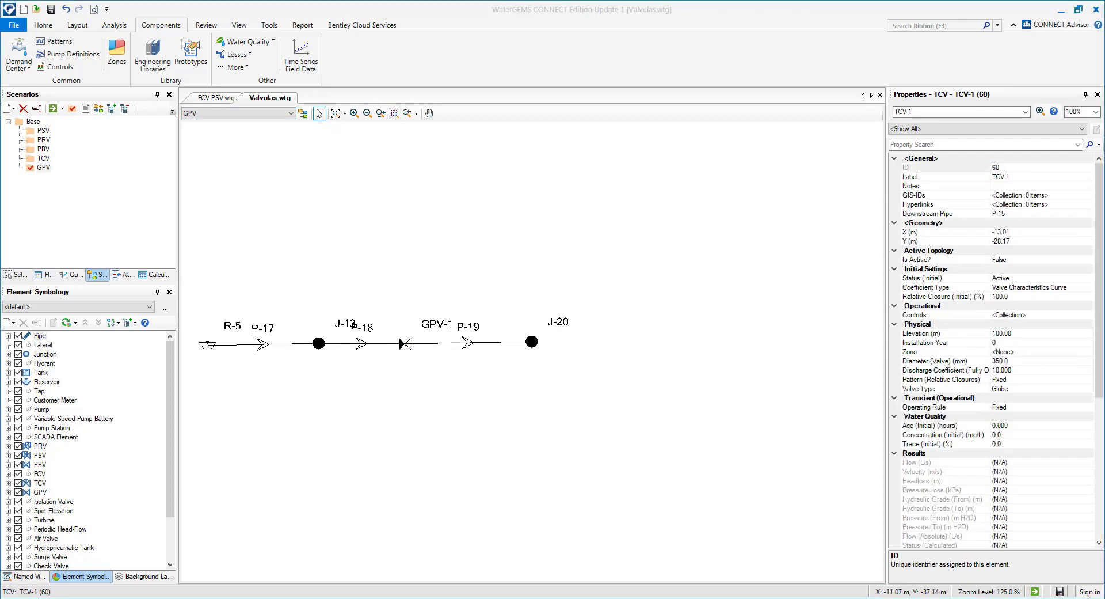
pyautogui.click(405, 344)
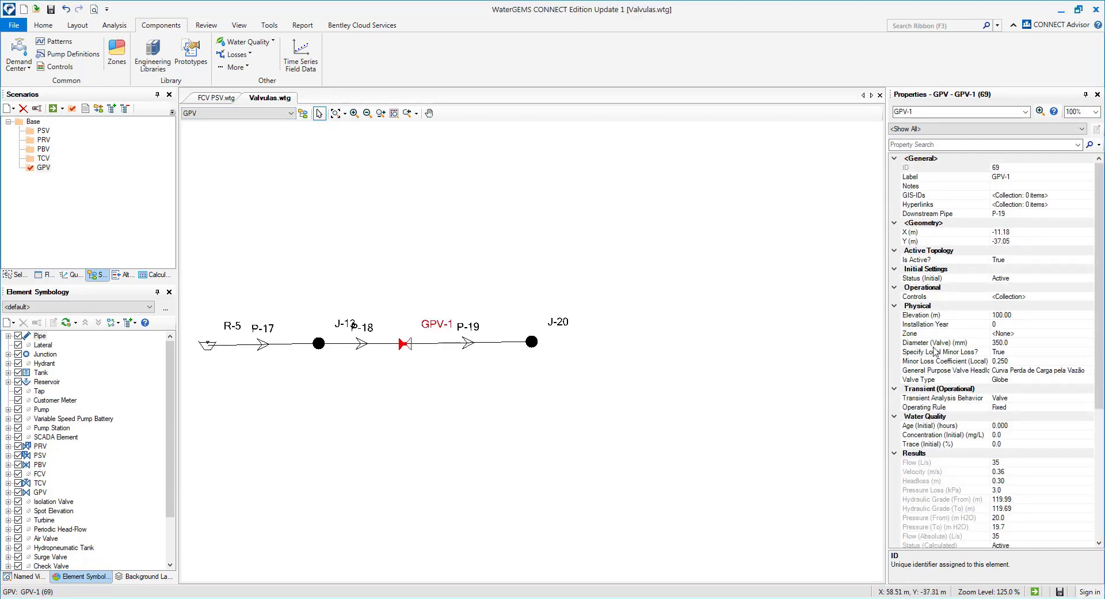
# - Open the GPV headloss curves from GPV-1's properties, examine the flow and headloss points of Curva Perda de Carga pela Vazão, and close them
pyautogui.click(1086, 372)
pyautogui.click(1088, 372)
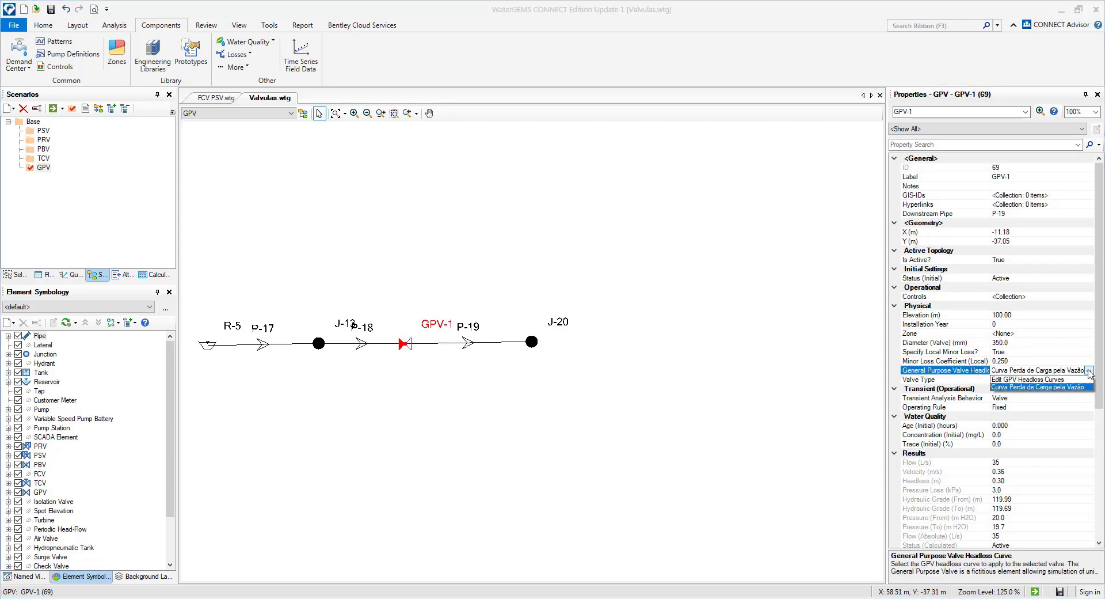
pyautogui.click(1031, 388)
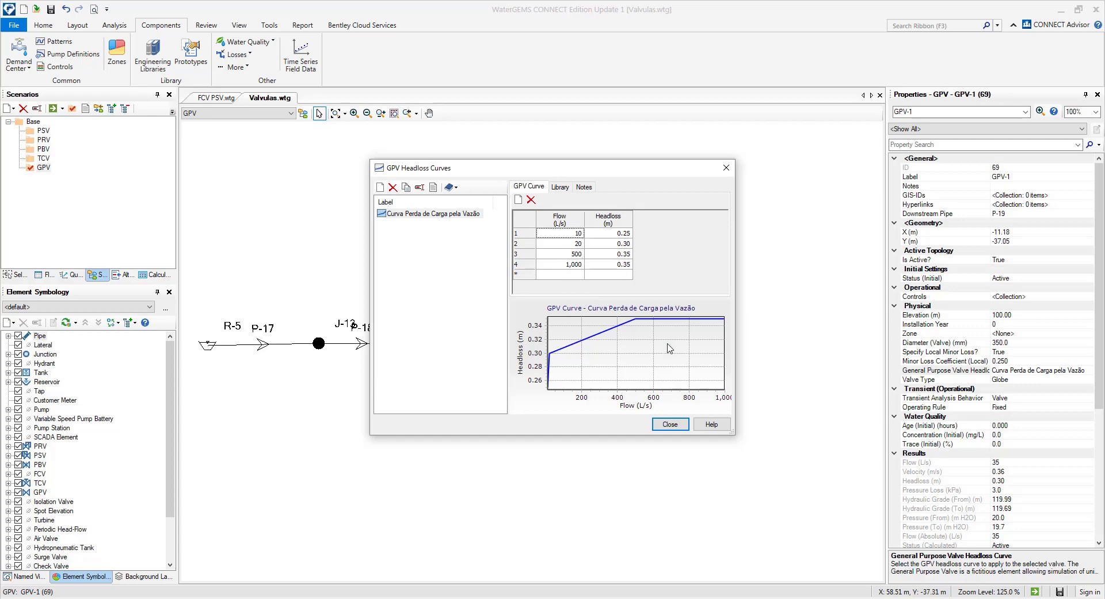
pyautogui.click(670, 424)
pyautogui.scroll(2, 495, 335)
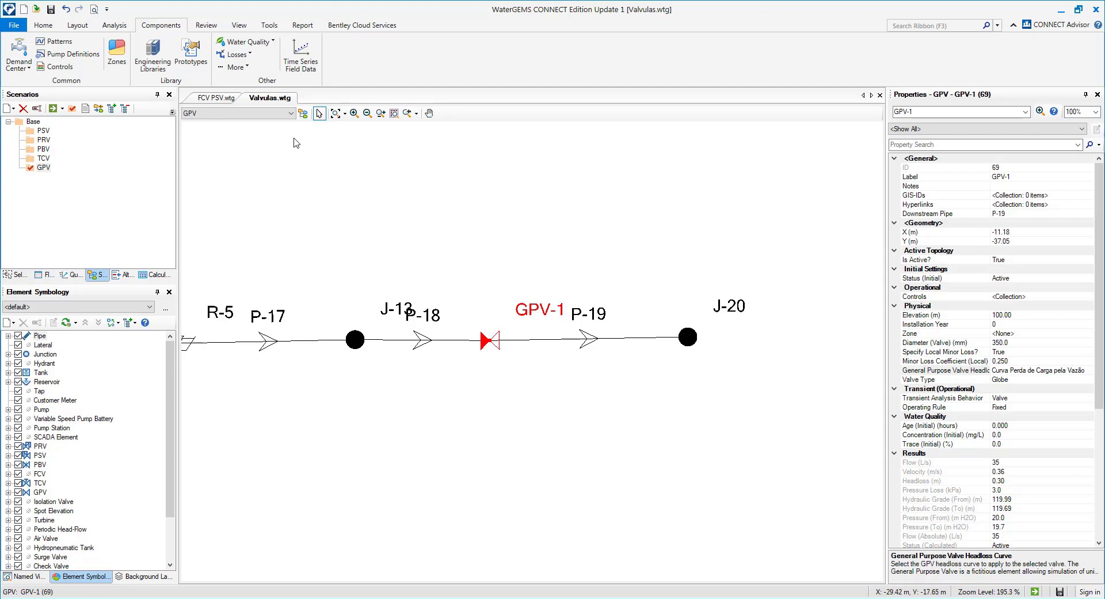
# - Switch to the FCV PSV.wtg model and inspect the properties of valves FCV-1 and PSV-1
pyautogui.click(219, 99)
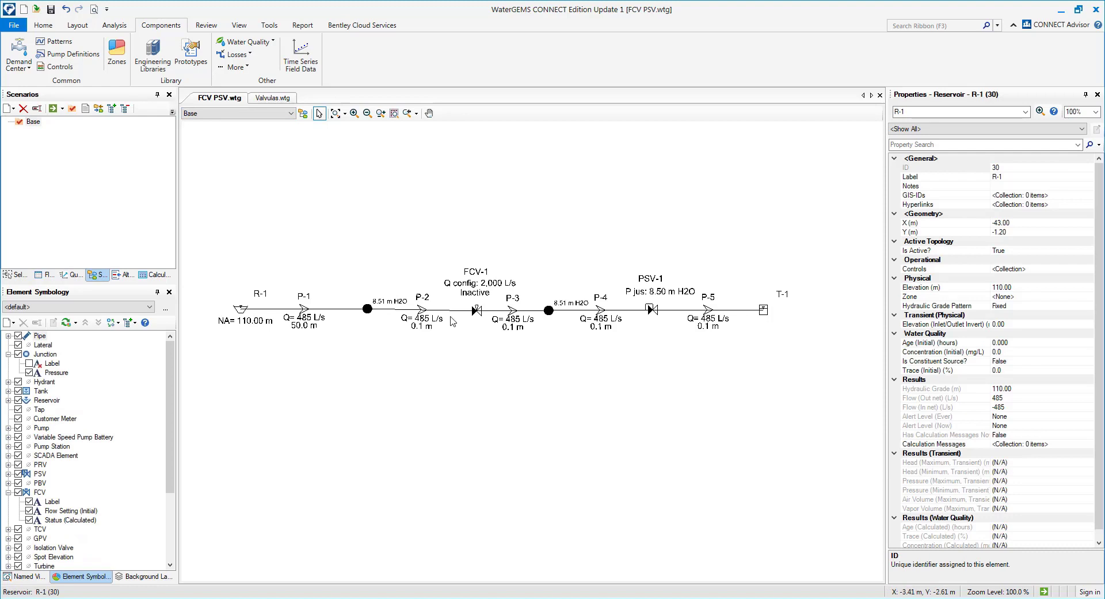
pyautogui.scroll(3, 501, 322)
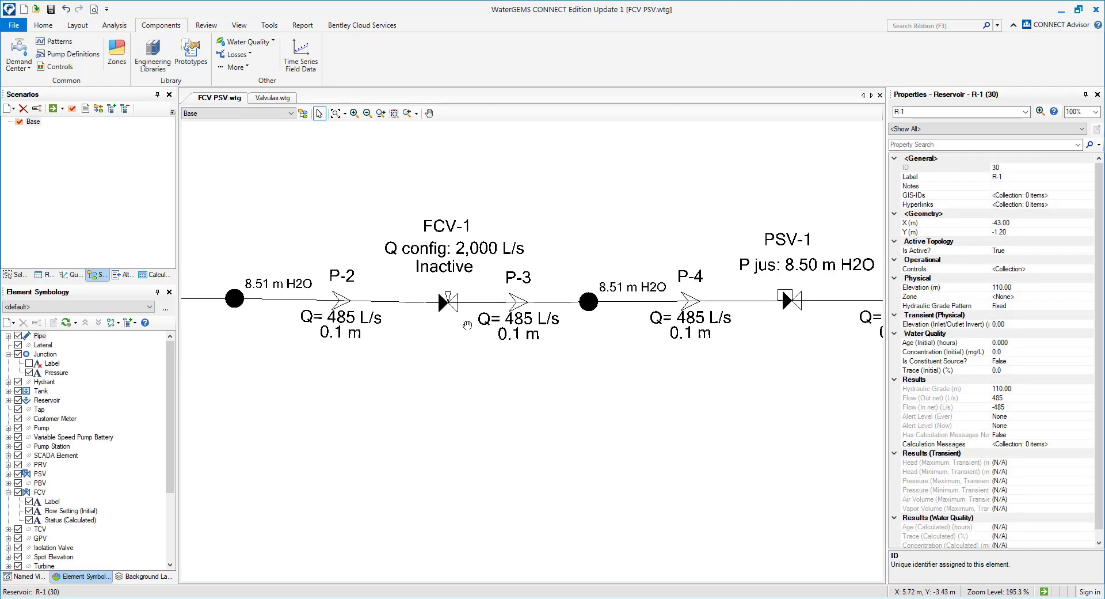
pyautogui.click(396, 311)
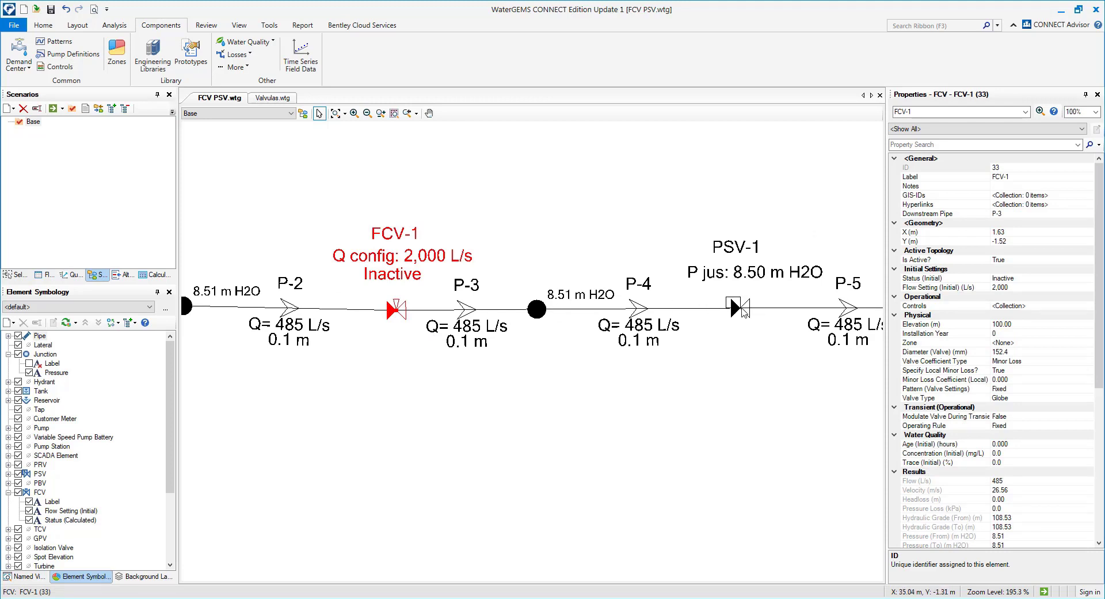
pyautogui.click(743, 311)
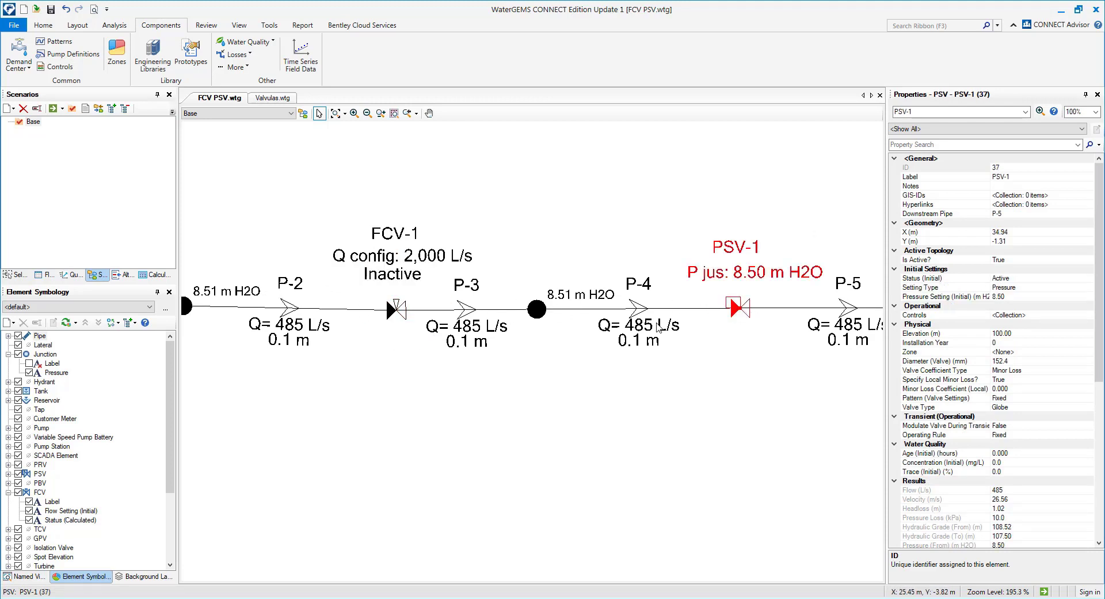
pyautogui.scroll(-2, 439, 354)
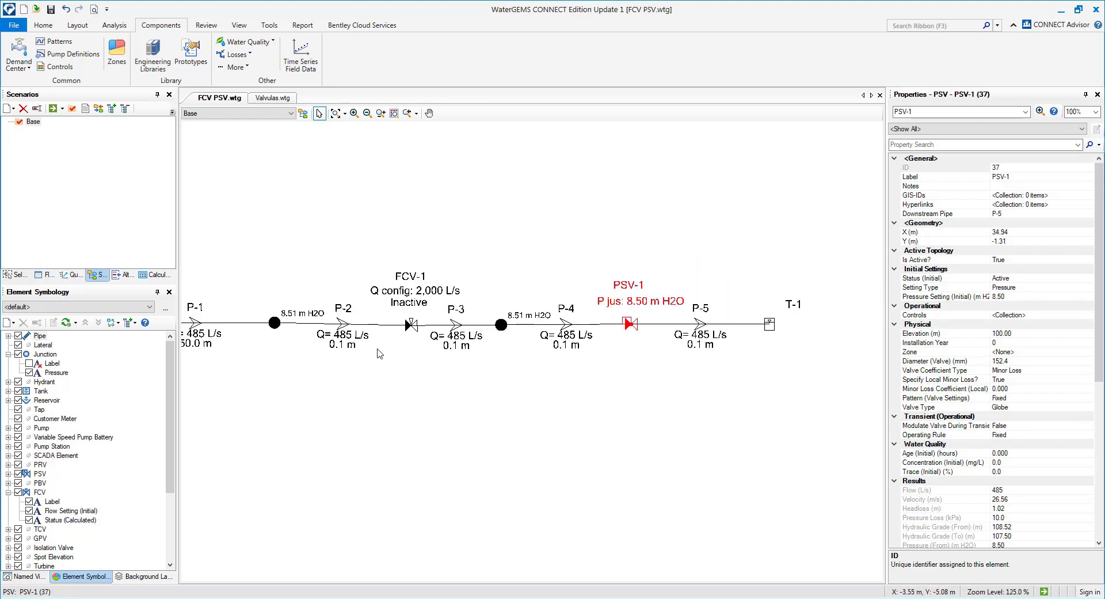
pyautogui.scroll(1, 420, 326)
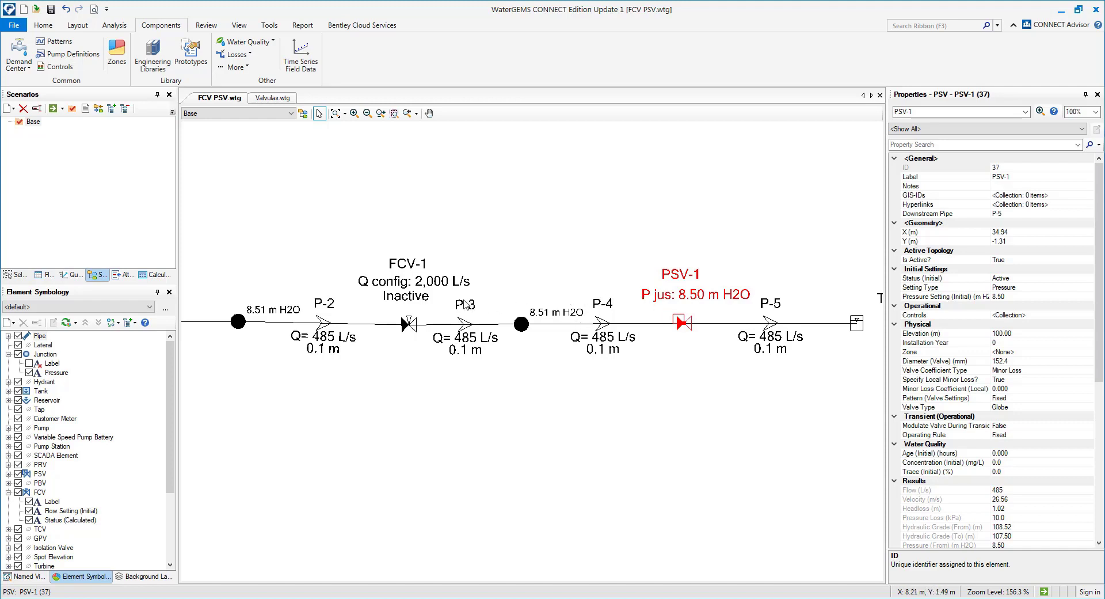
# - Compare the initial settings of FCV-1 and PSV-1 with the pipe flows and junction pressures labelled along the line
pyautogui.click(408, 324)
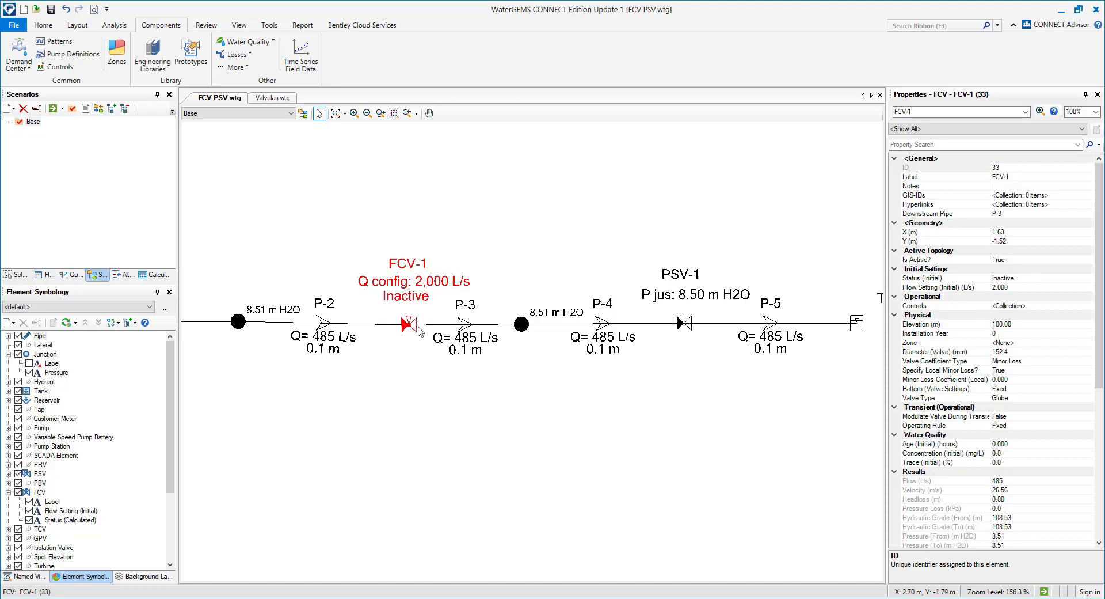
pyautogui.click(683, 330)
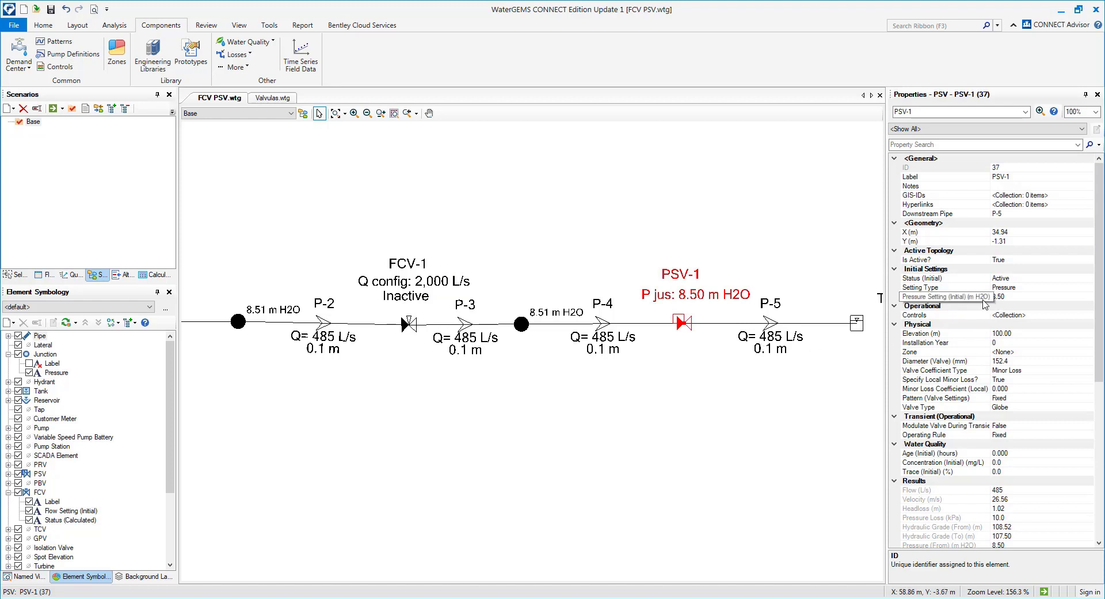
pyautogui.scroll(-2, 613, 346)
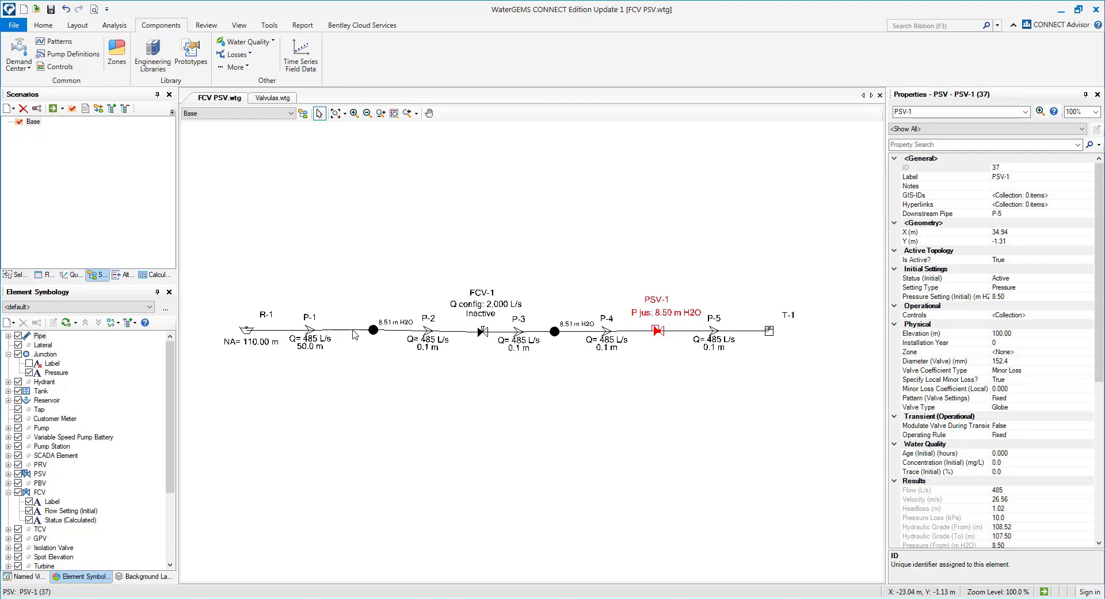
pyautogui.scroll(1, 481, 314)
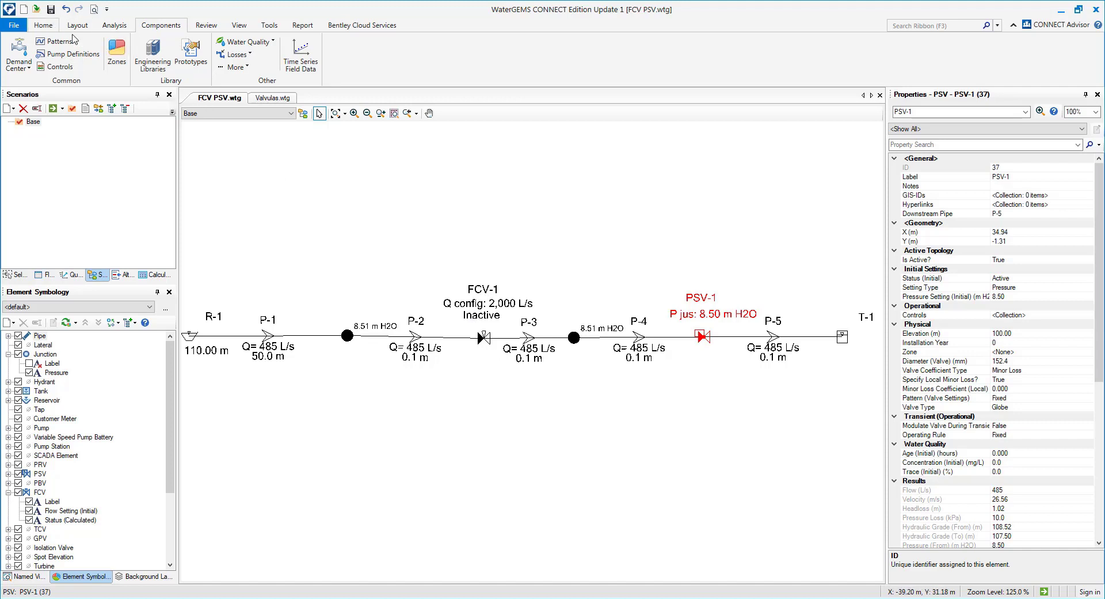
pyautogui.scroll(3, 532, 360)
pyautogui.moveTo(530, 335); pyautogui.dragTo(455, 339)
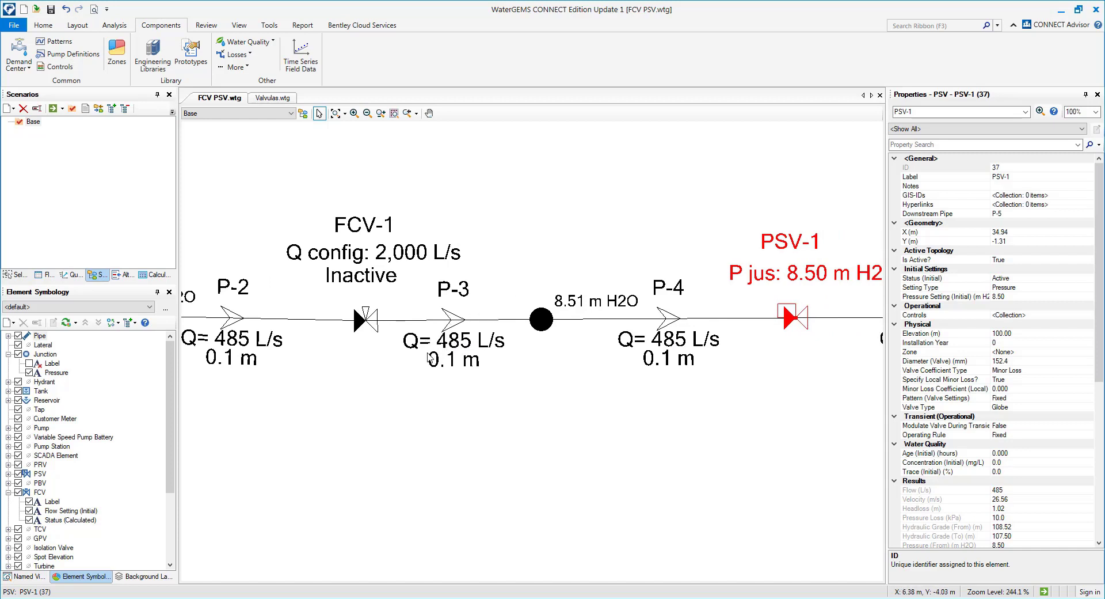
pyautogui.scroll(-2, 488, 350)
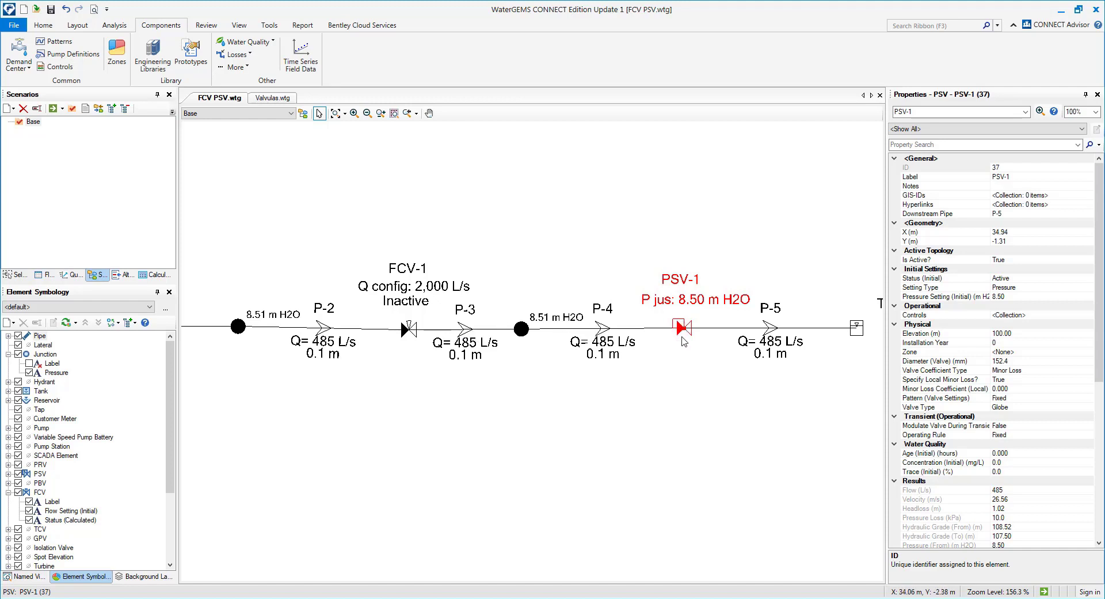
pyautogui.scroll(1, 681, 326)
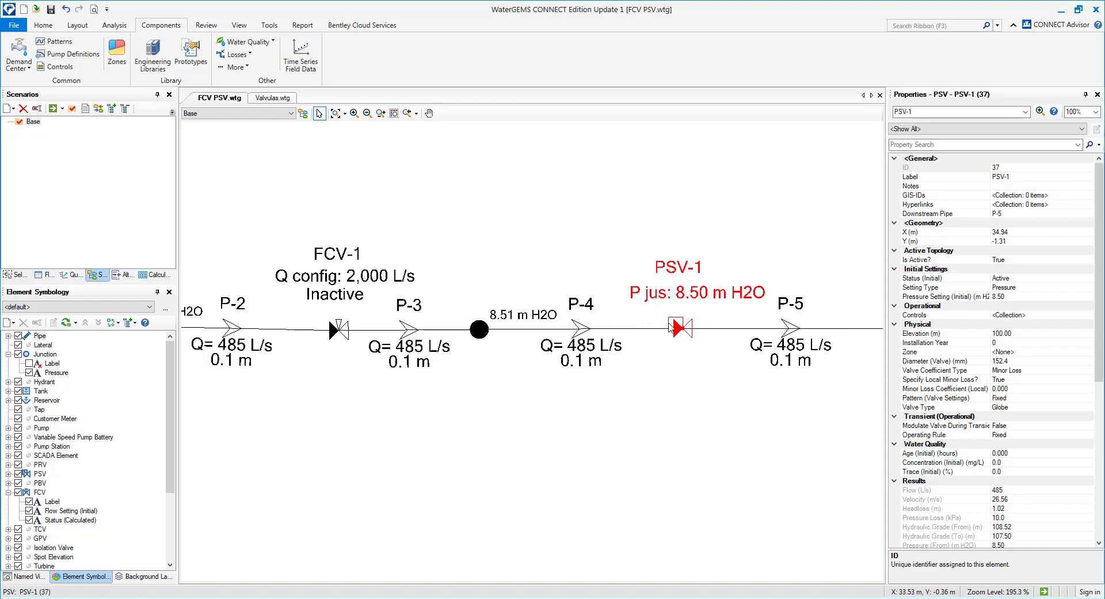
pyautogui.scroll(-1, 672, 331)
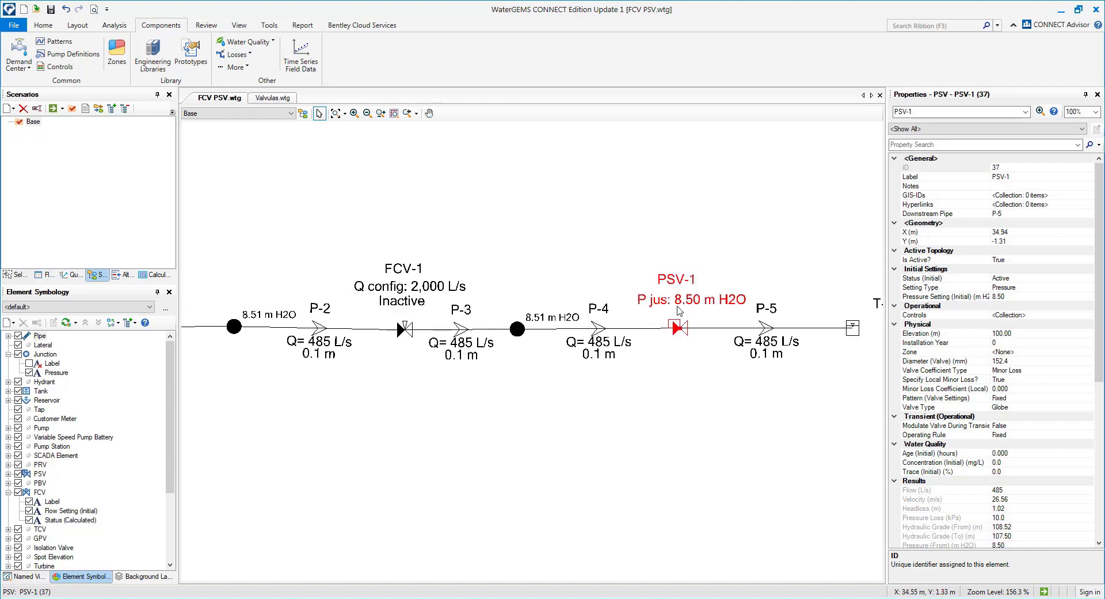
# - Set the initial status of valve FCV-1 to Active
pyautogui.click(406, 329)
pyautogui.click(1040, 278)
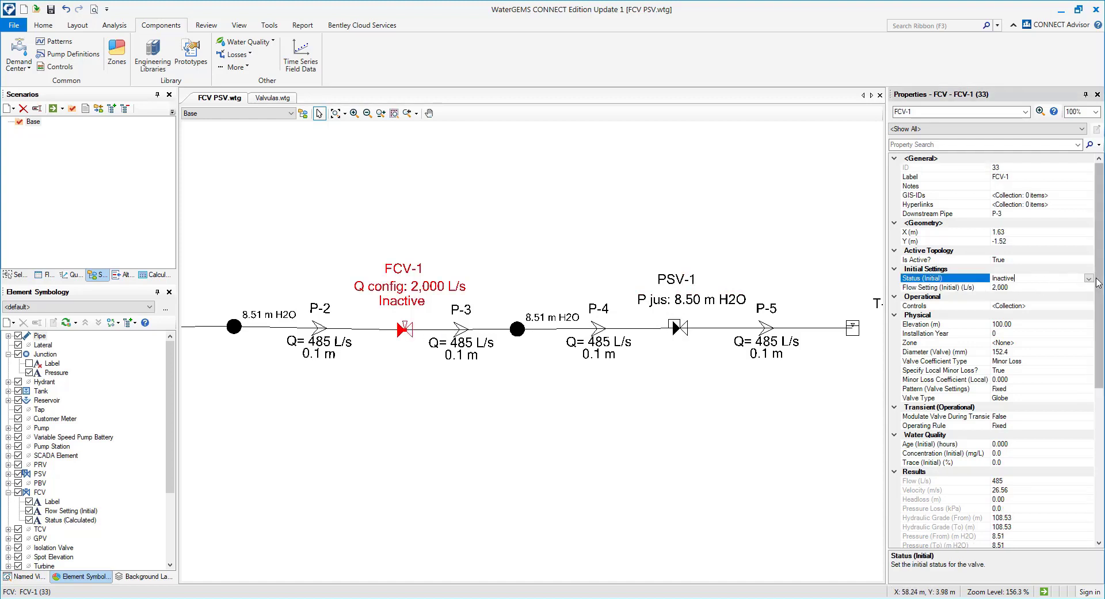
pyautogui.click(1041, 278)
pyautogui.click(1005, 287)
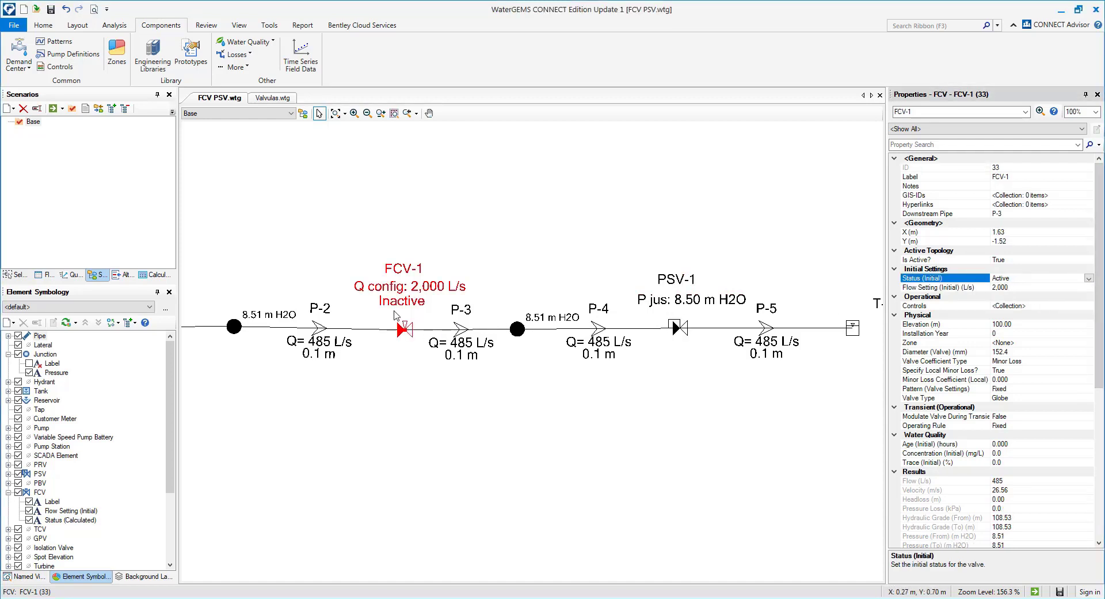
# - Compute the Base scenario and close the calculation summary
pyautogui.click(43, 25)
pyautogui.click(107, 52)
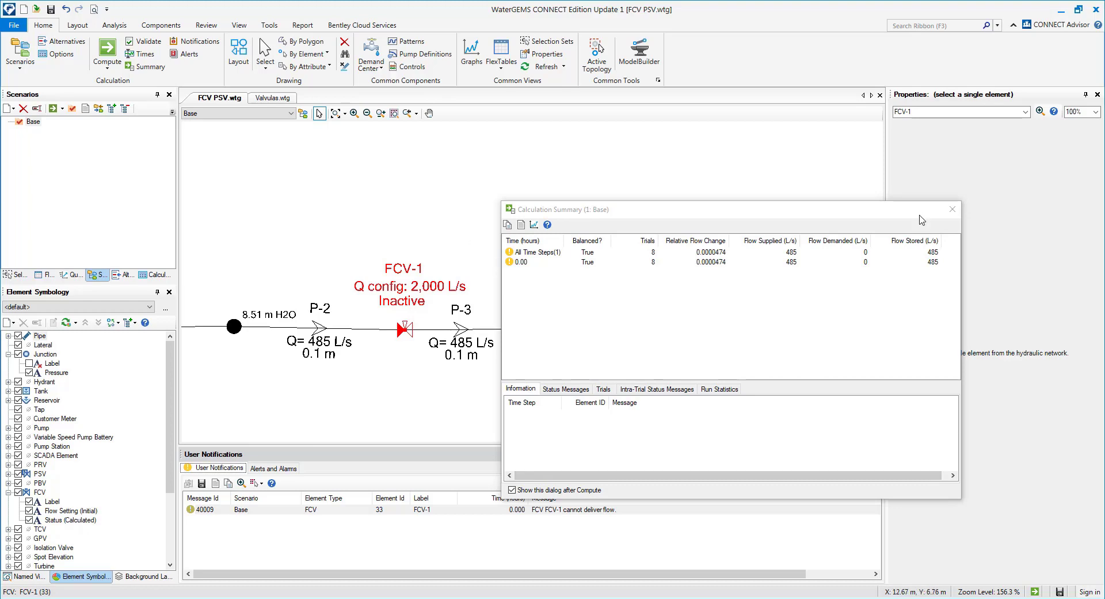
pyautogui.click(951, 209)
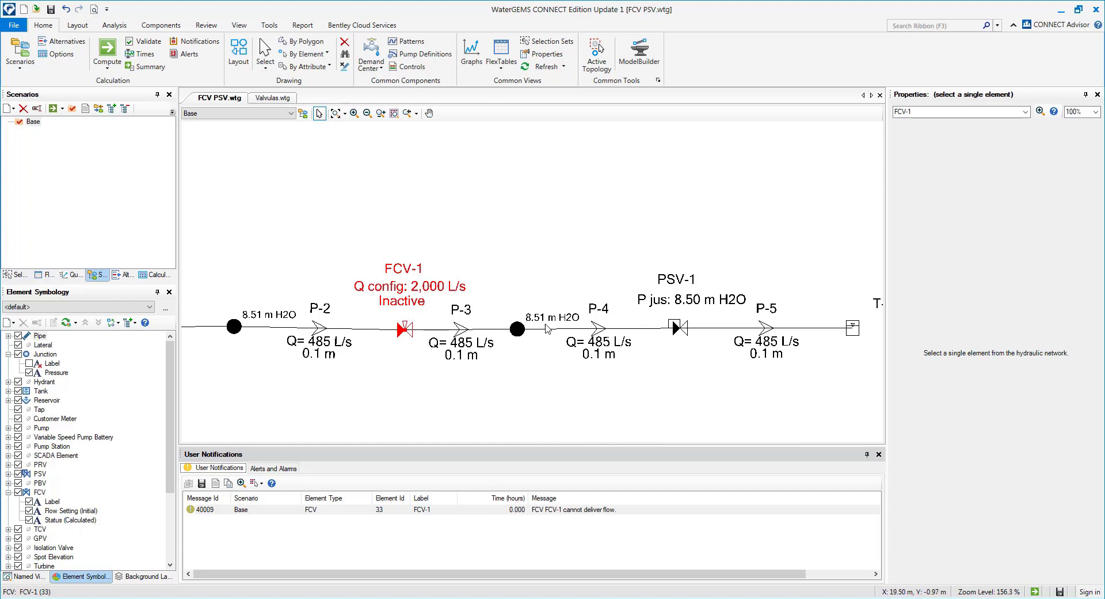
# - Inspect the diameter, material, Hazen-Williams C and length of pipe P-4 between the junction and PSV-1
pyautogui.scroll(1, 614, 333)
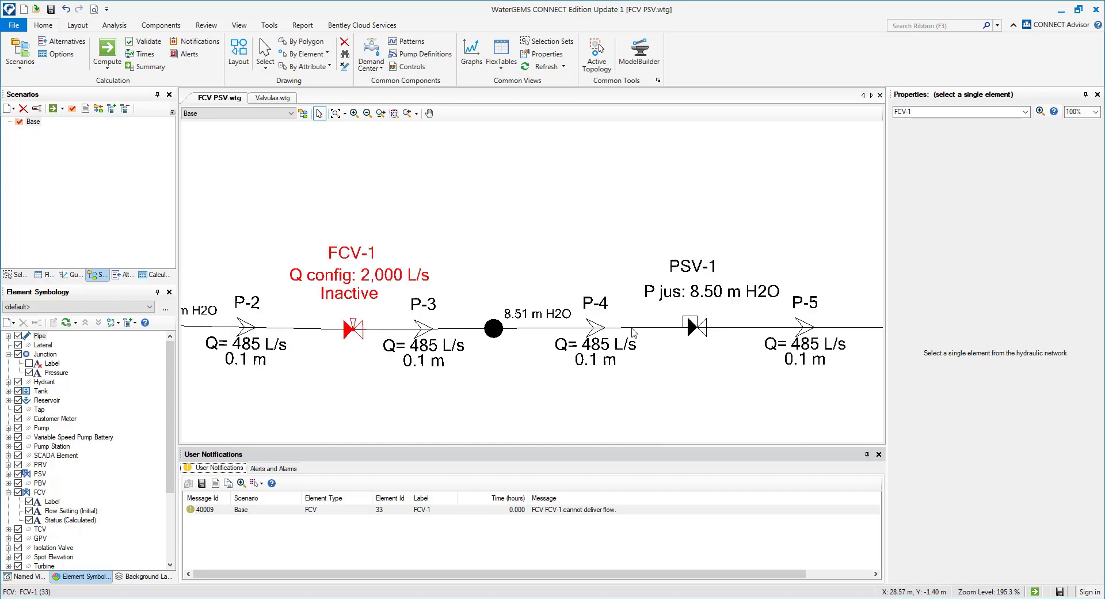
pyautogui.click(633, 329)
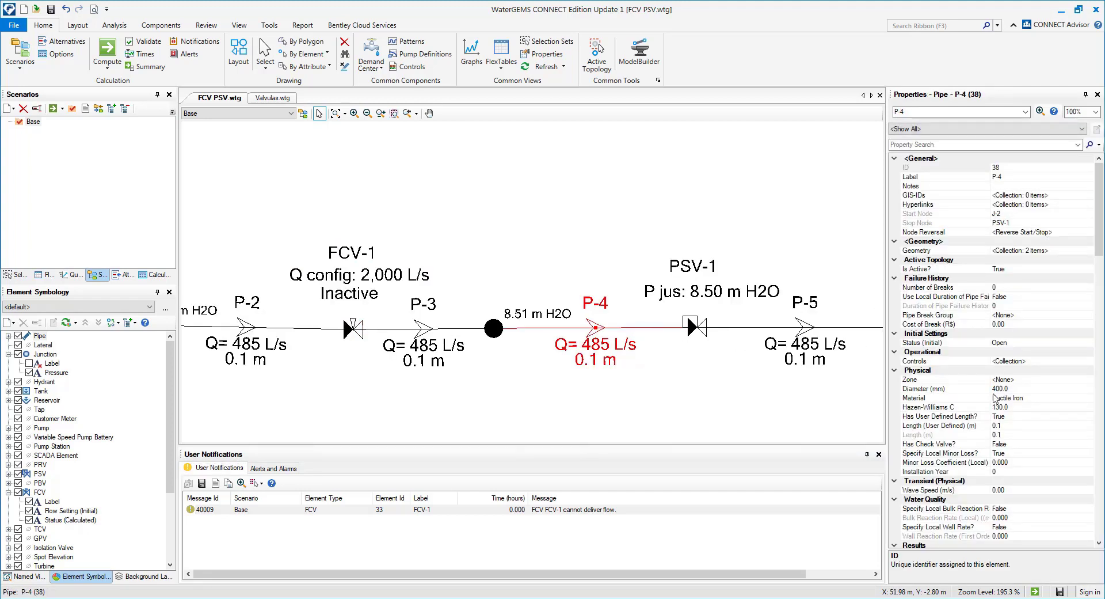
pyautogui.scroll(-2, 613, 350)
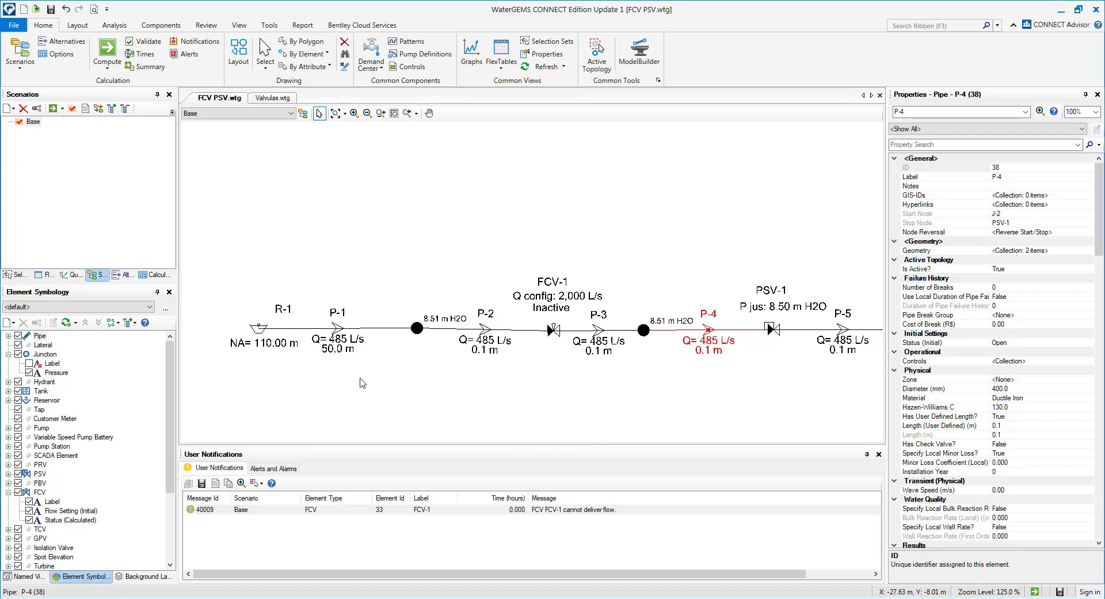
# - Switch to Bentley FlowMaster and arrange its window and the Pressure Pipe - 1 worksheet to review the discharge calculation
pyautogui.moveTo(296, 598)
pyautogui.click(297, 562)
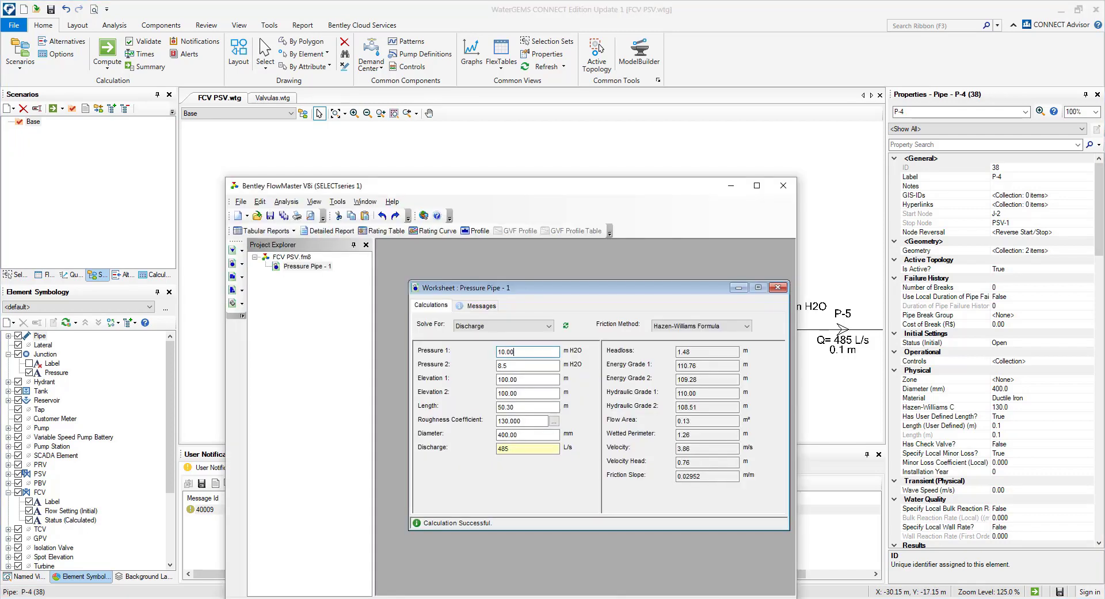
pyautogui.moveTo(317, 185); pyautogui.dragTo(352, 108)
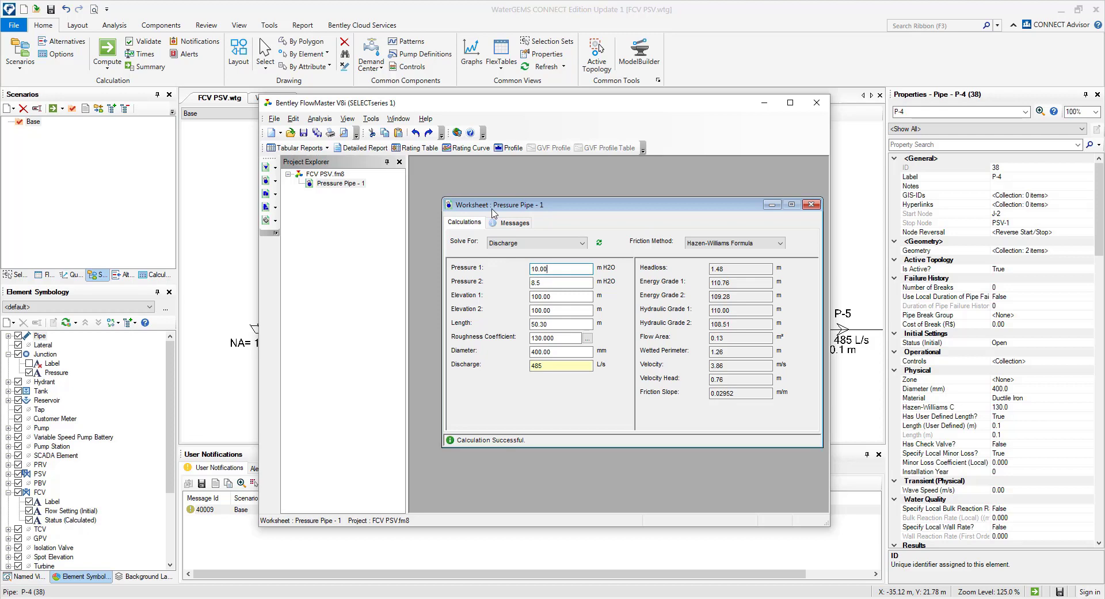
pyautogui.moveTo(522, 206); pyautogui.dragTo(502, 181)
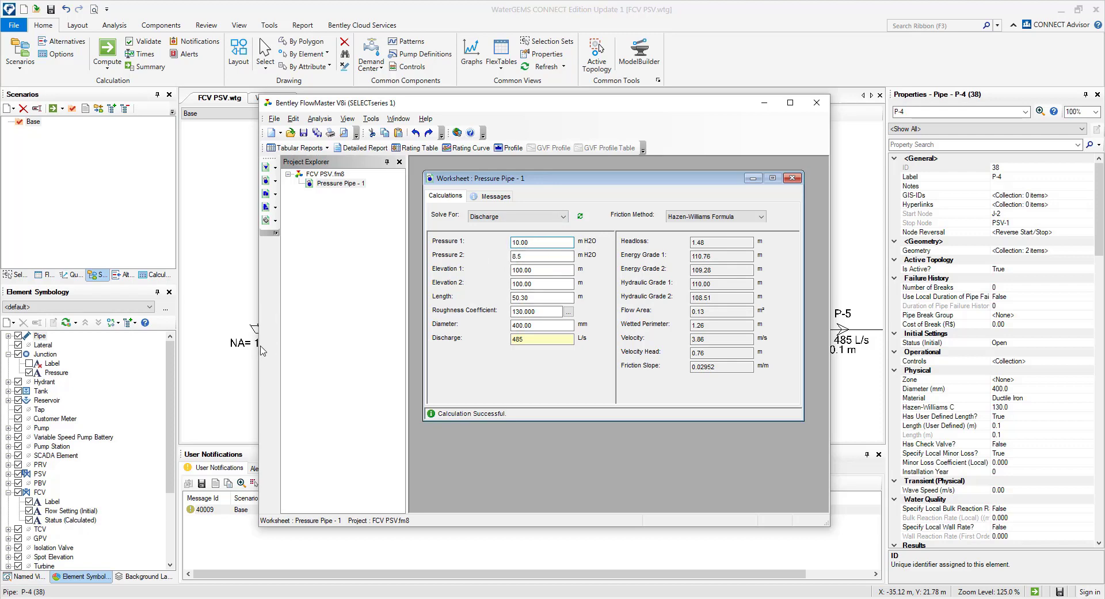
# - Review the pressure, elevation and discharge values in the Pressure Pipe - 1 worksheet, then return to the WaterGEMS model
pyautogui.click(527, 259)
pyautogui.click(539, 270)
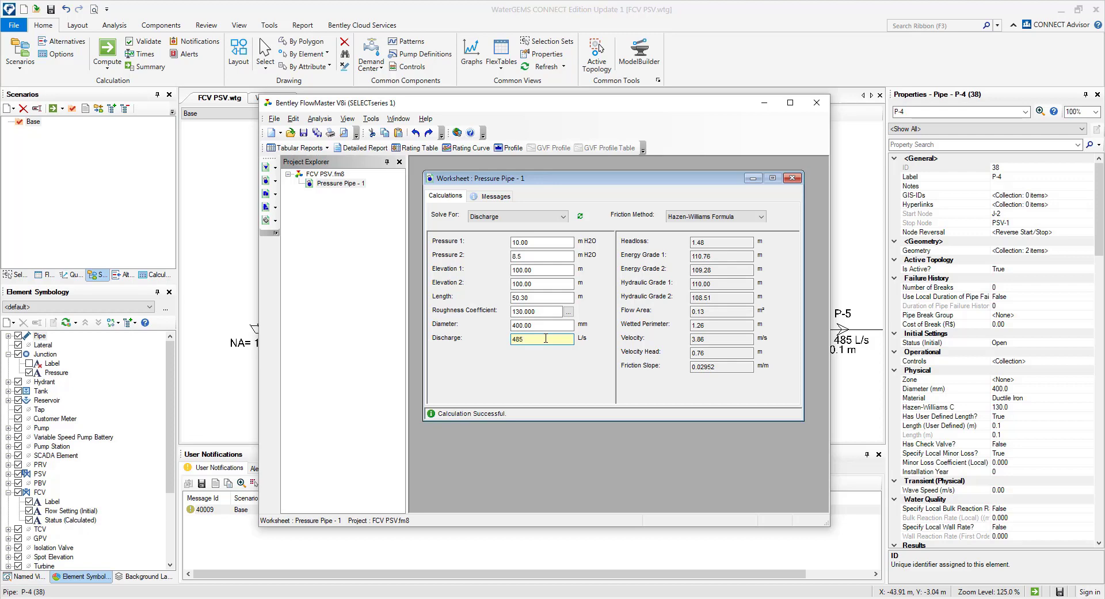
pyautogui.click(765, 102)
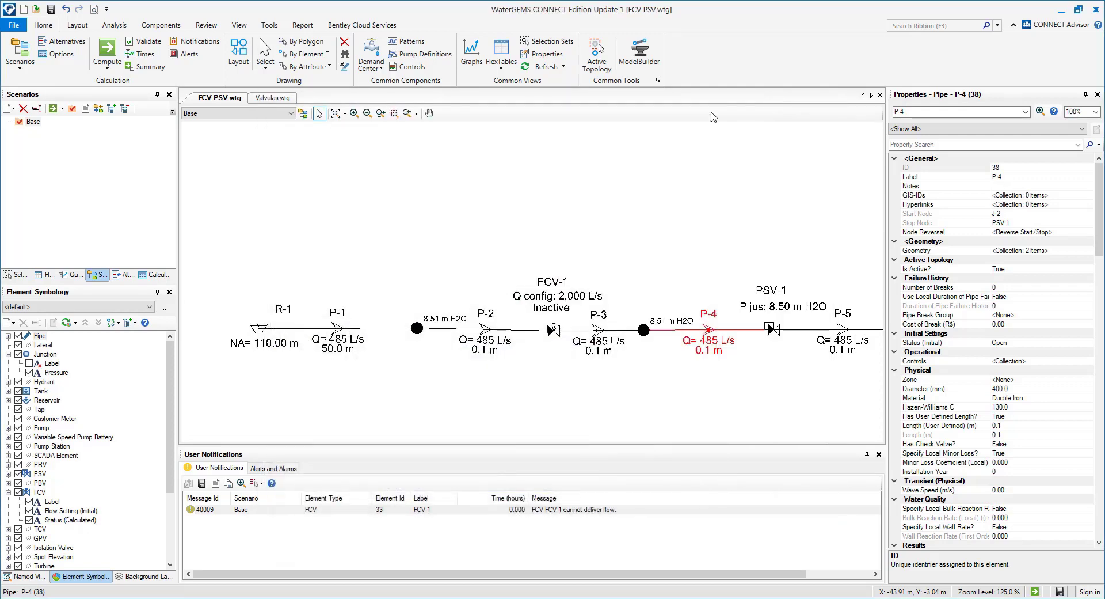
# - Set the initial flow setting of valve FCV-1 to 300 L/s and recompute the Base scenario, dismissing the calculation summary
pyautogui.click(552, 333)
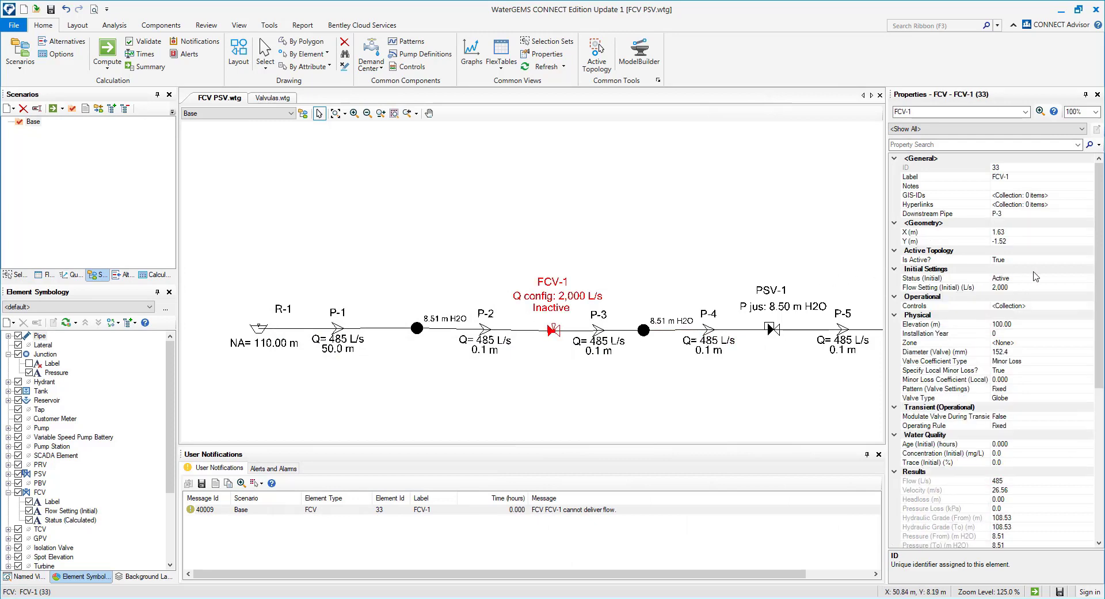
pyautogui.click(1016, 288)
pyautogui.write('300')
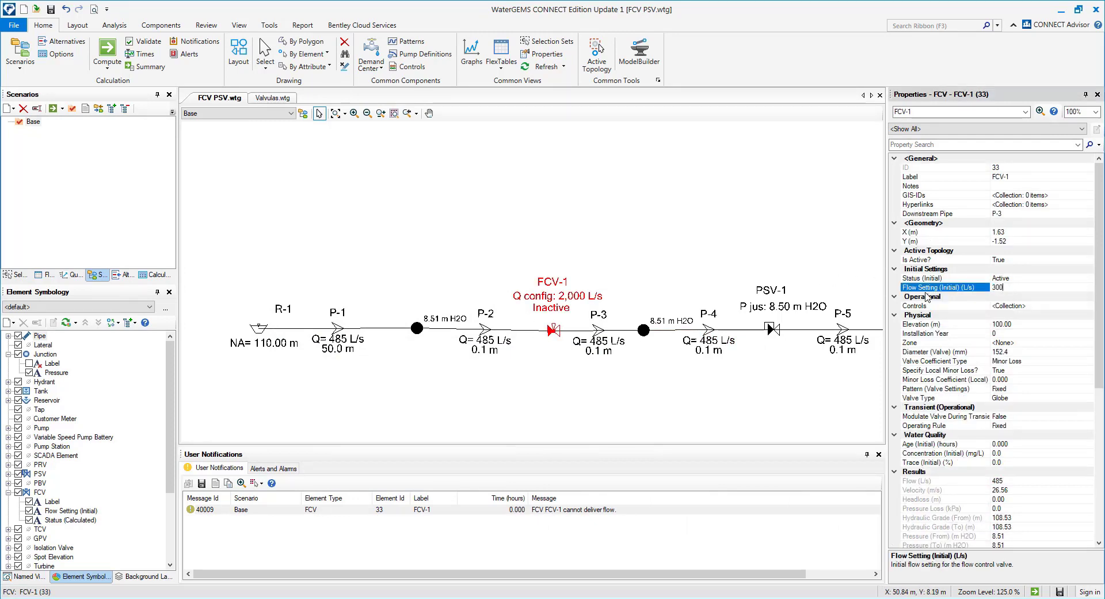
pyautogui.press('Return')
pyautogui.click(107, 51)
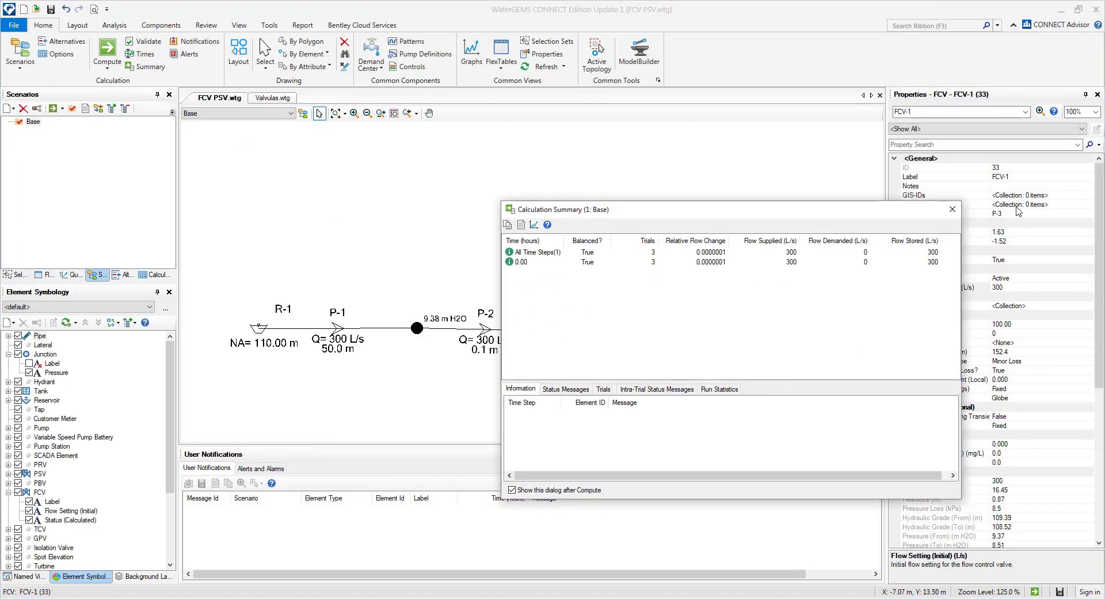
pyautogui.click(953, 209)
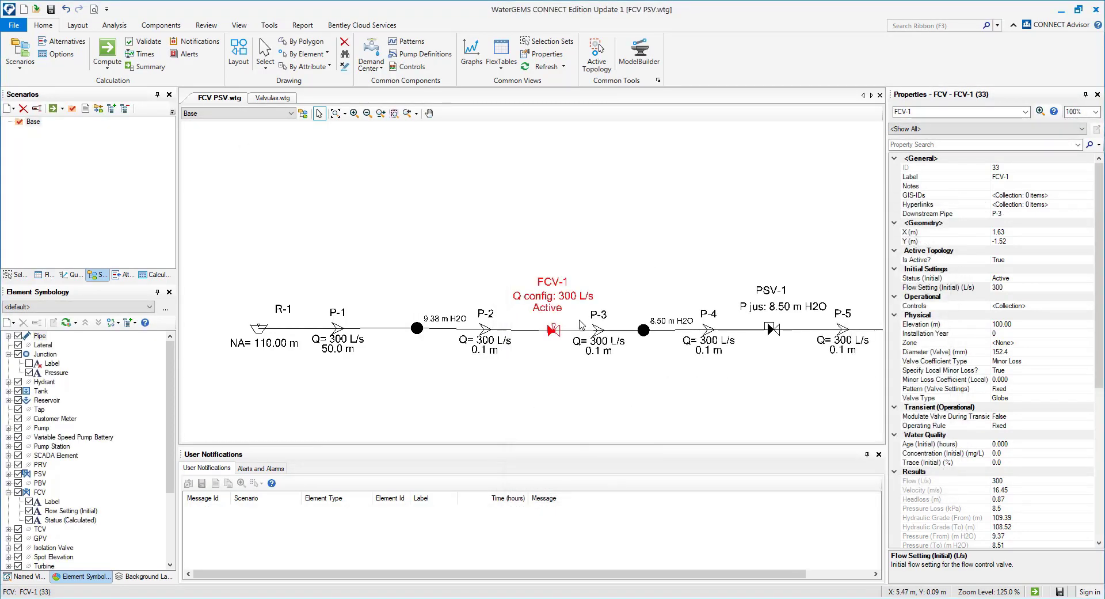